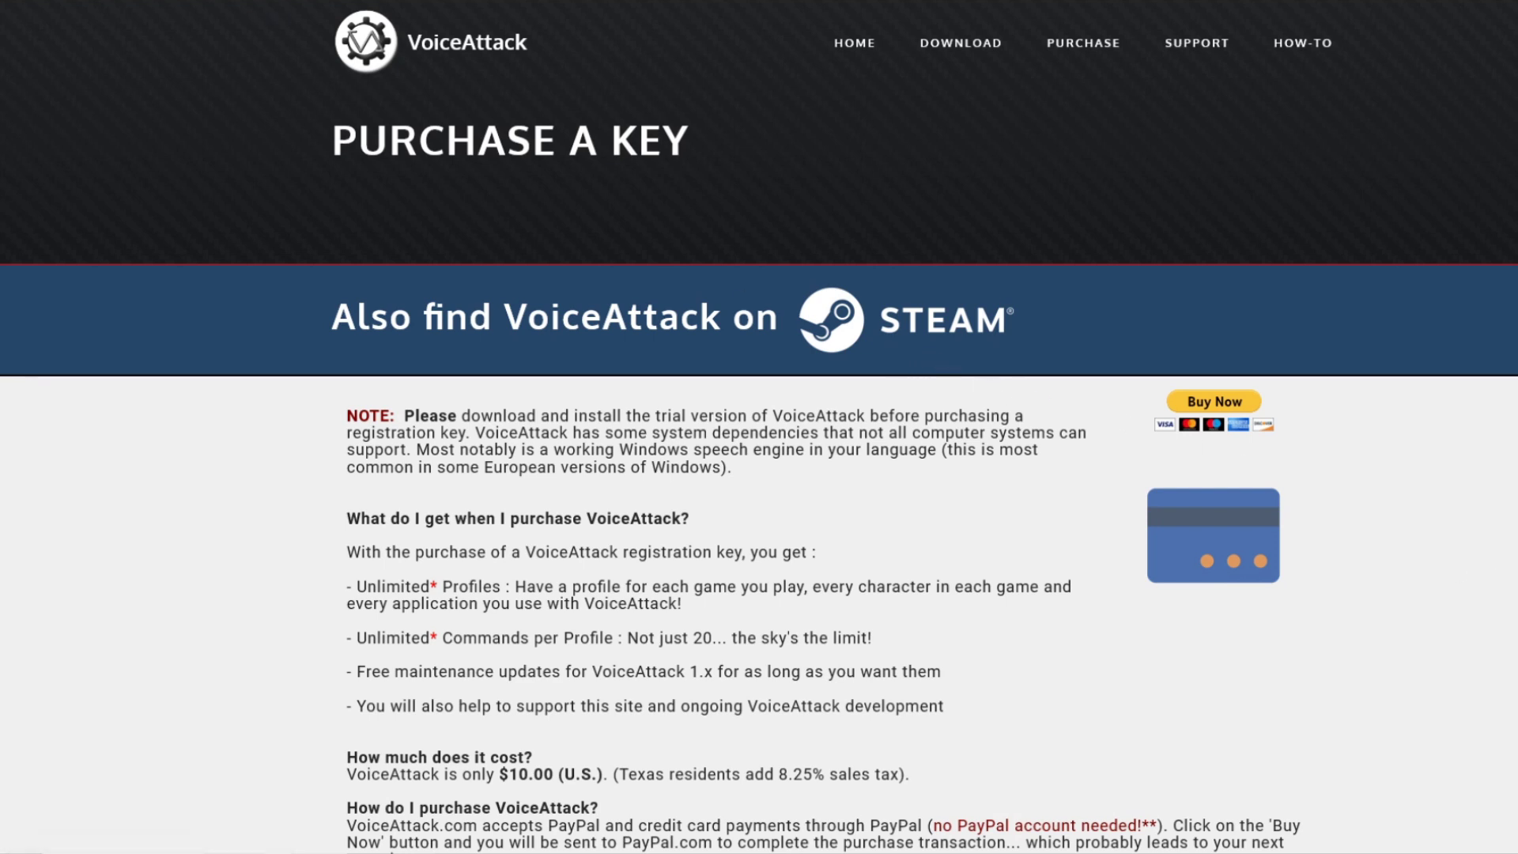
Review the VoiceAttack purchase page for what the registration key includes, its price and how it is delivered
scroll(766, 585, down, 3)
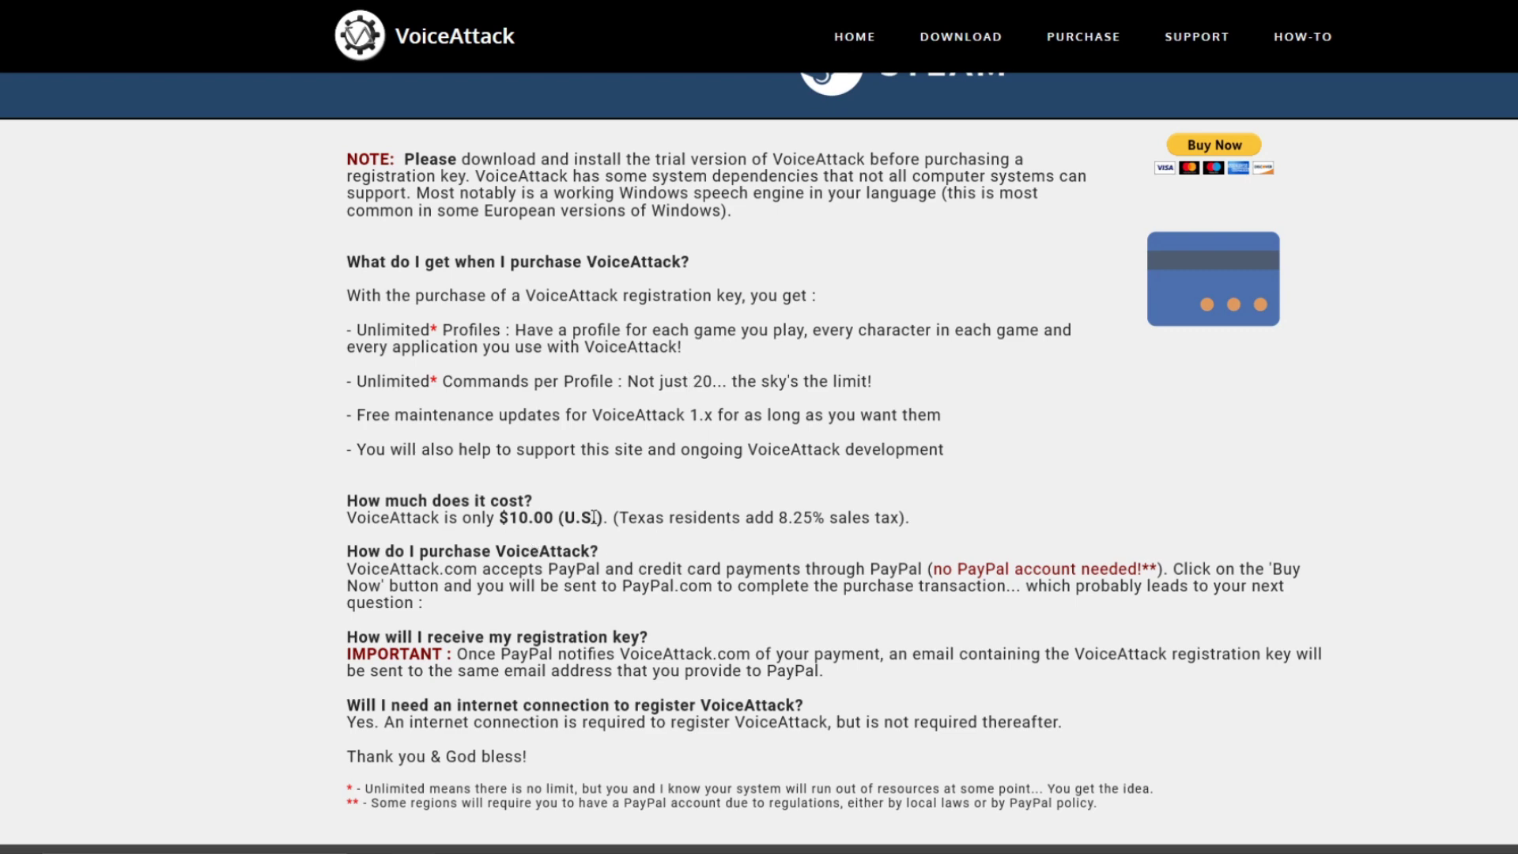
scroll(954, 568, up, 6)
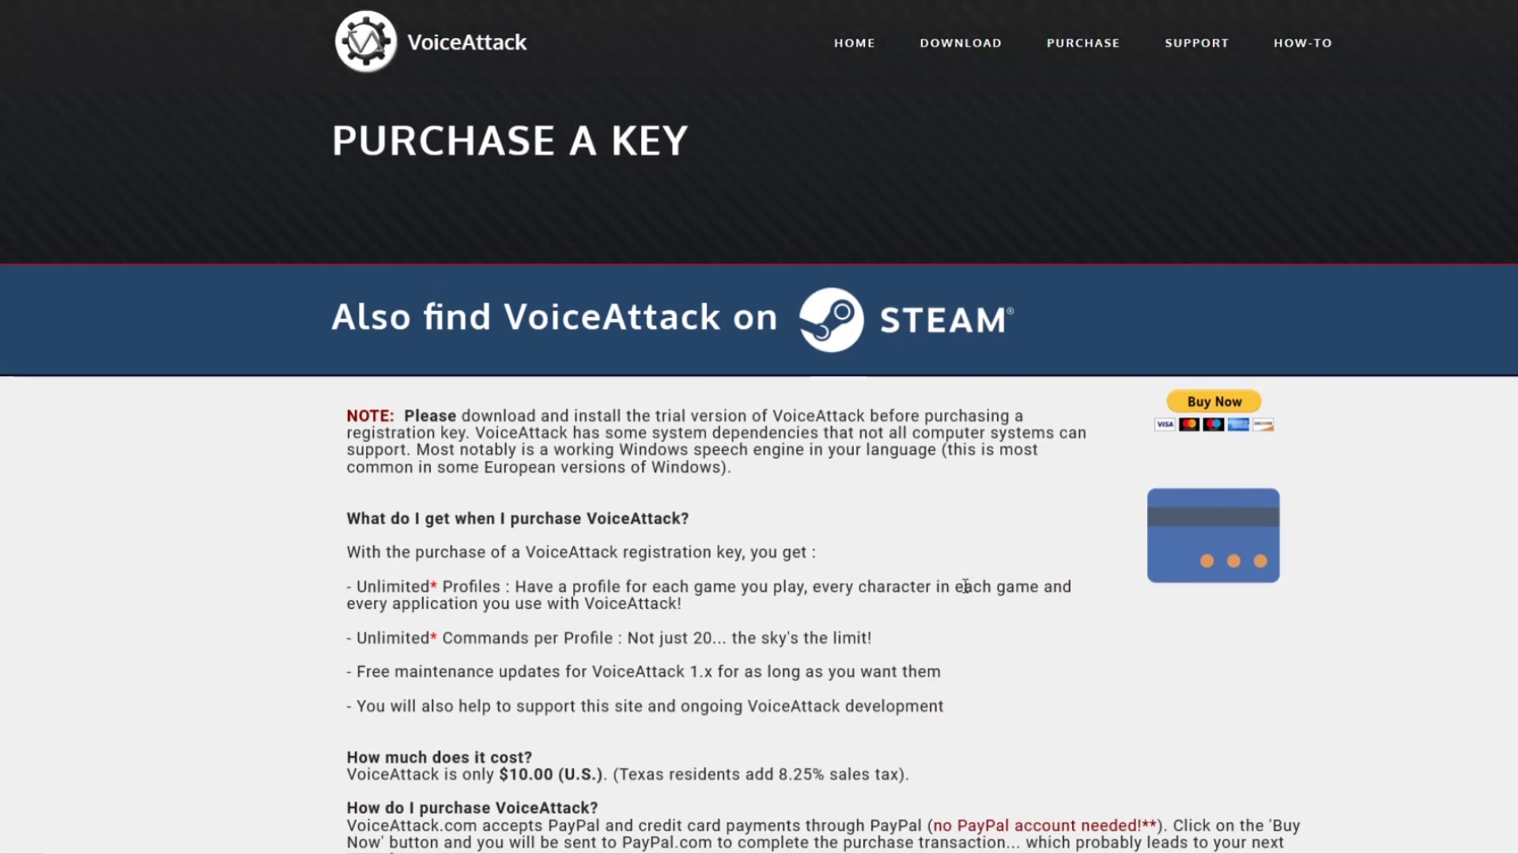
scroll(967, 596, down, 4)
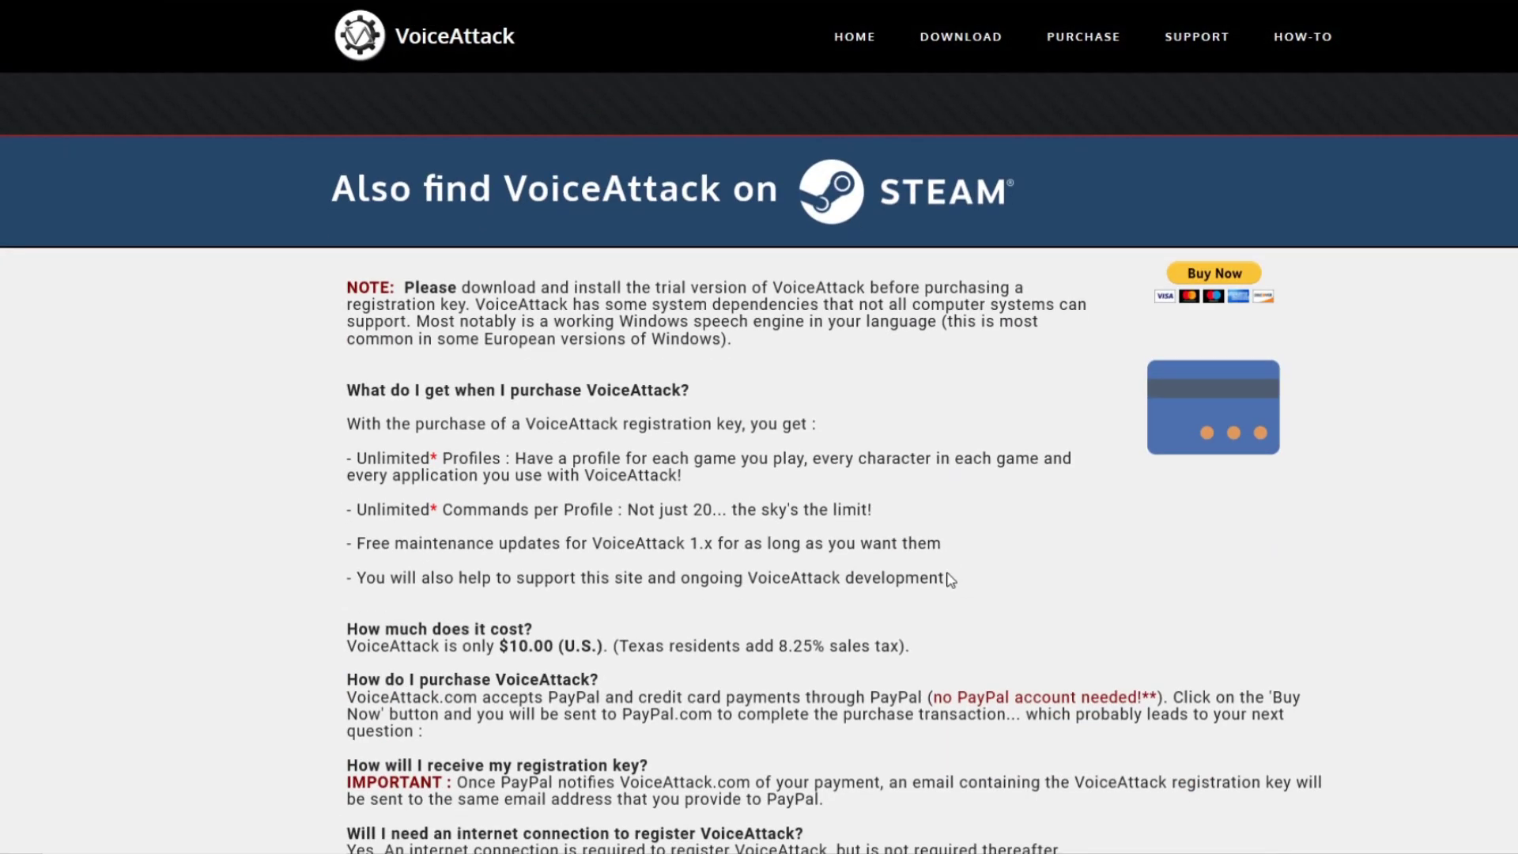
scroll(949, 579, up, 2)
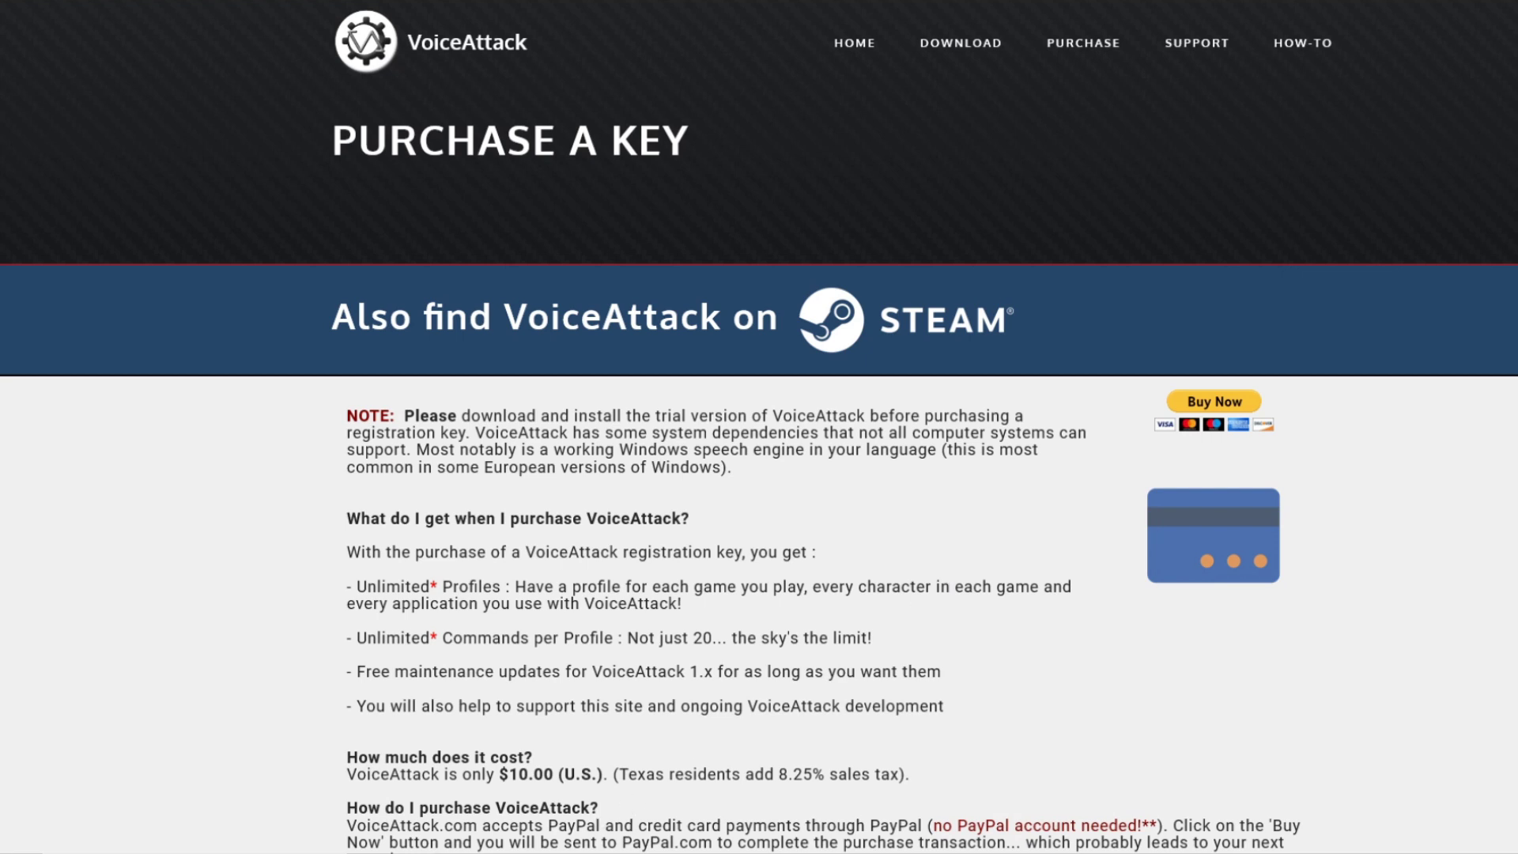
Switch to the VoiceAttack window, suspend its voice listening and reposition the window over the web page
click(585, 747)
click(837, 152)
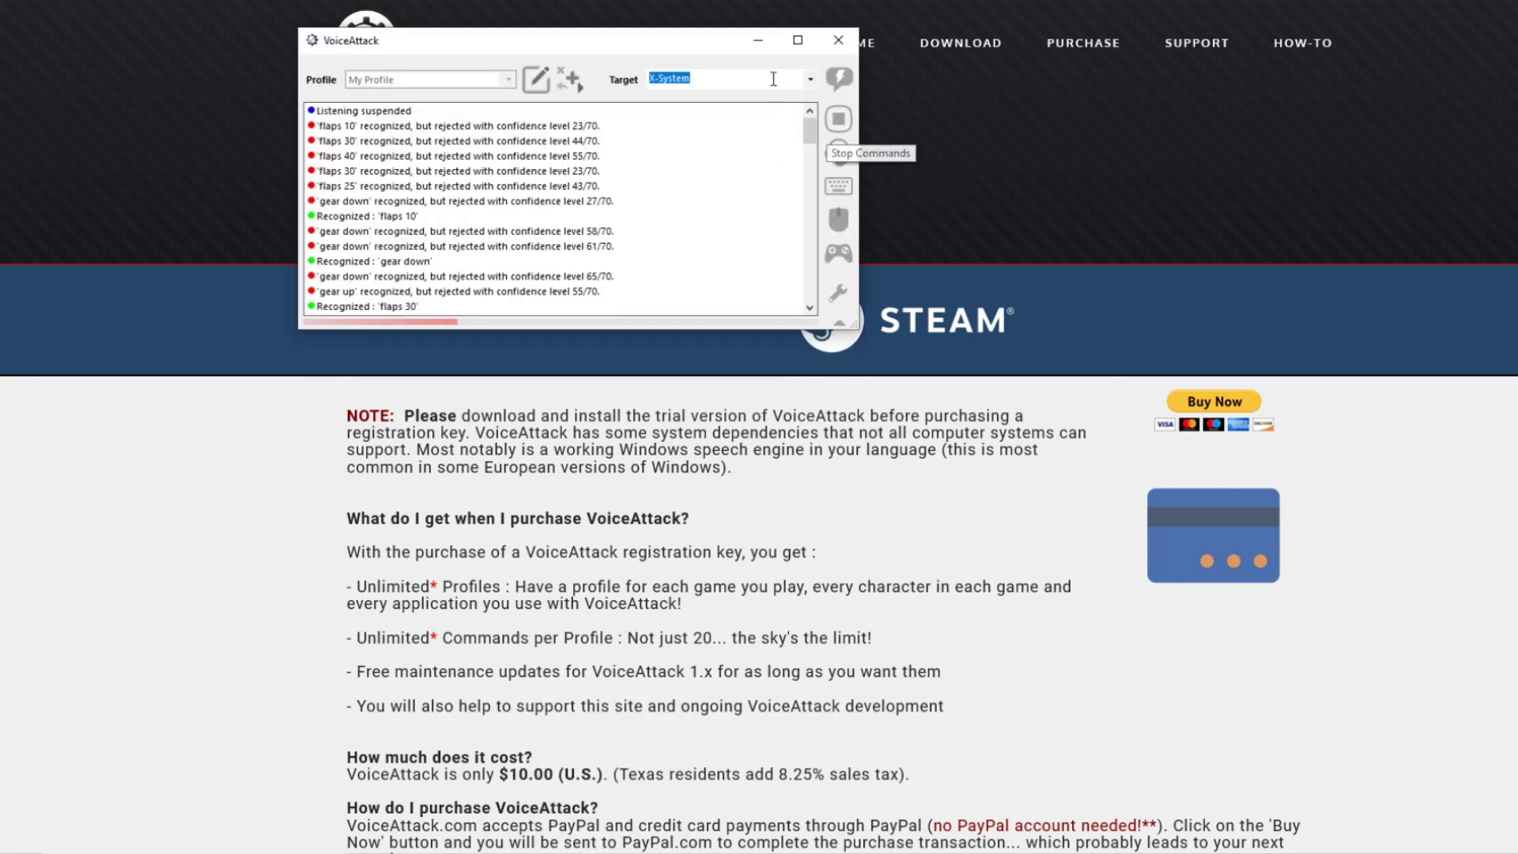
drag(605, 45, 669, 71)
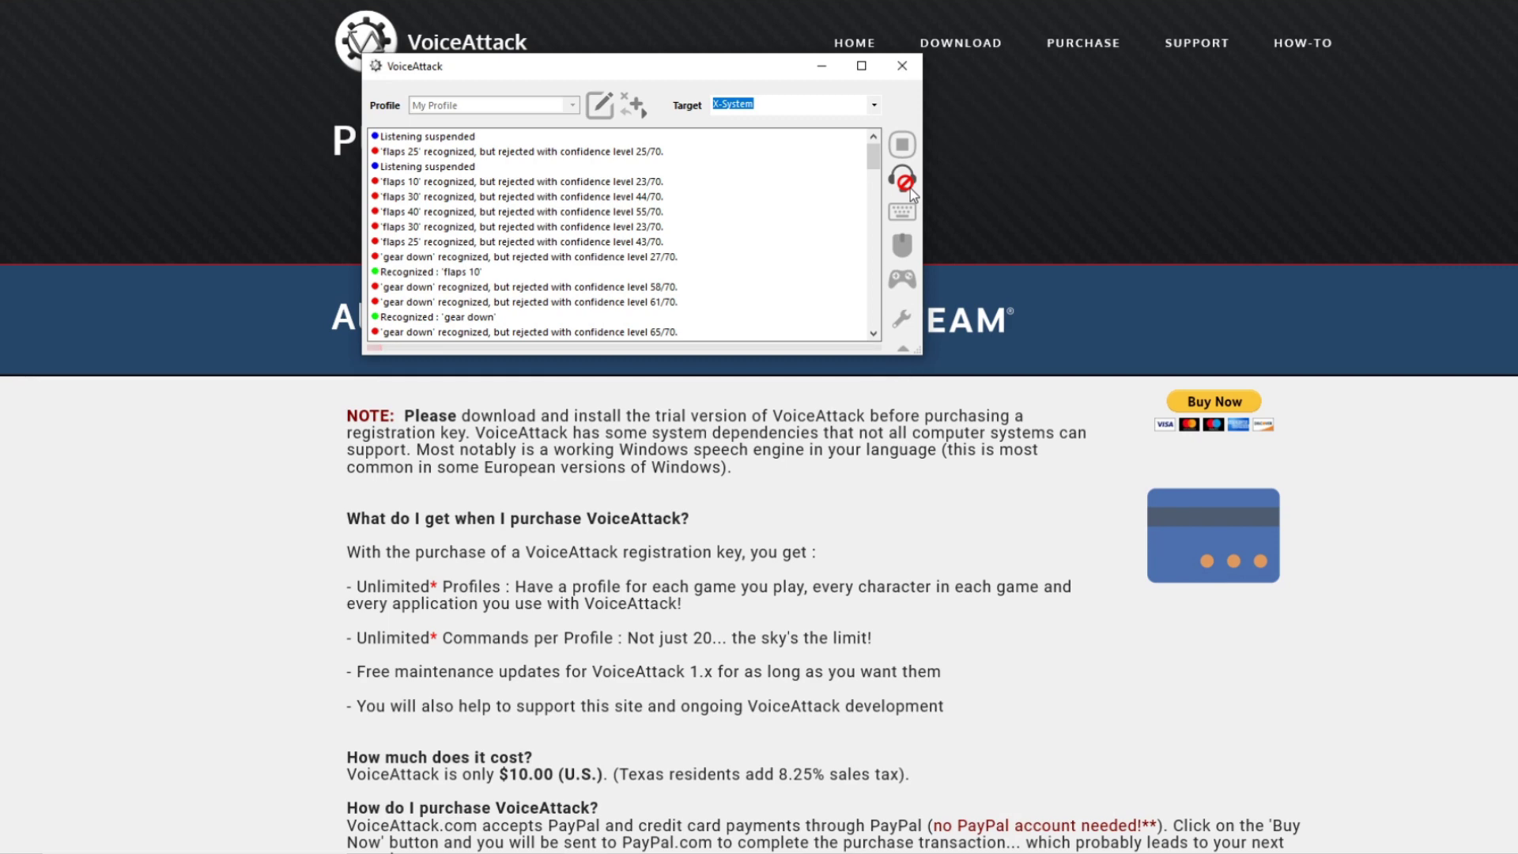
Open My Profile for editing and place its command list beside the recognition log
click(598, 113)
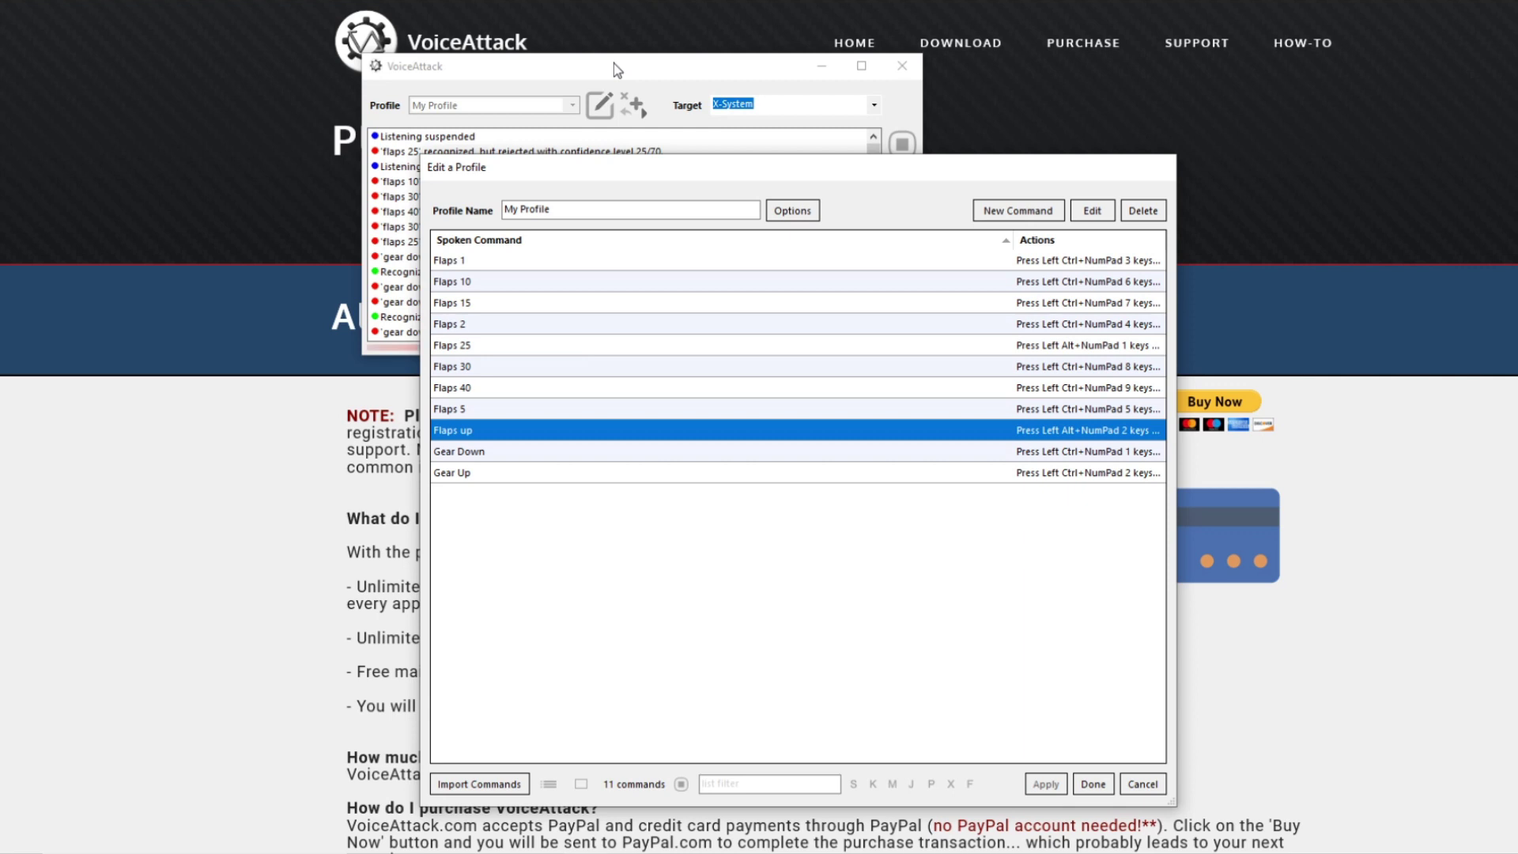
drag(637, 172, 1092, 178)
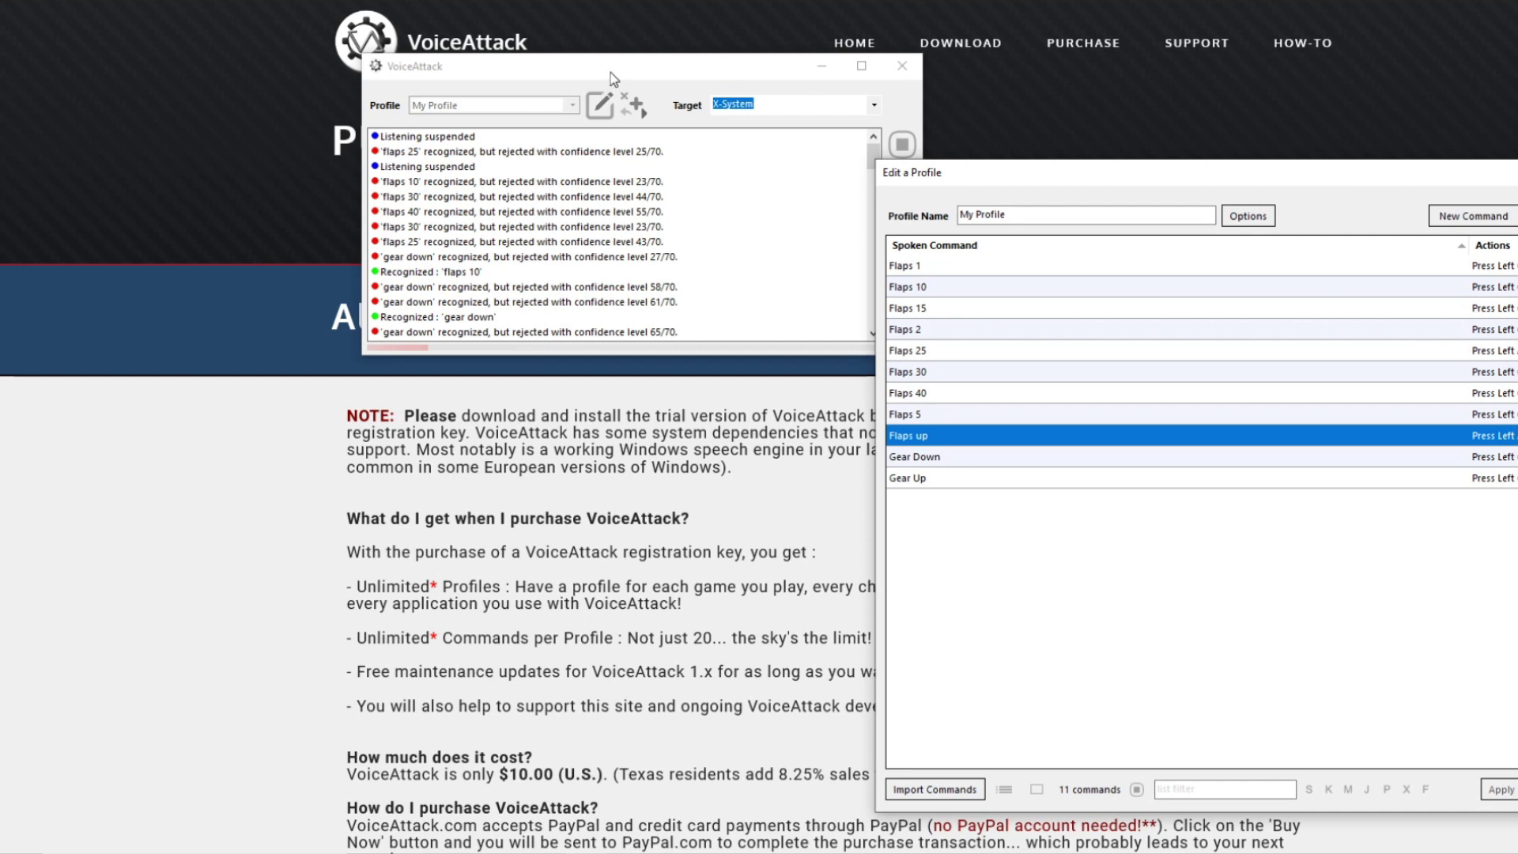
click(503, 84)
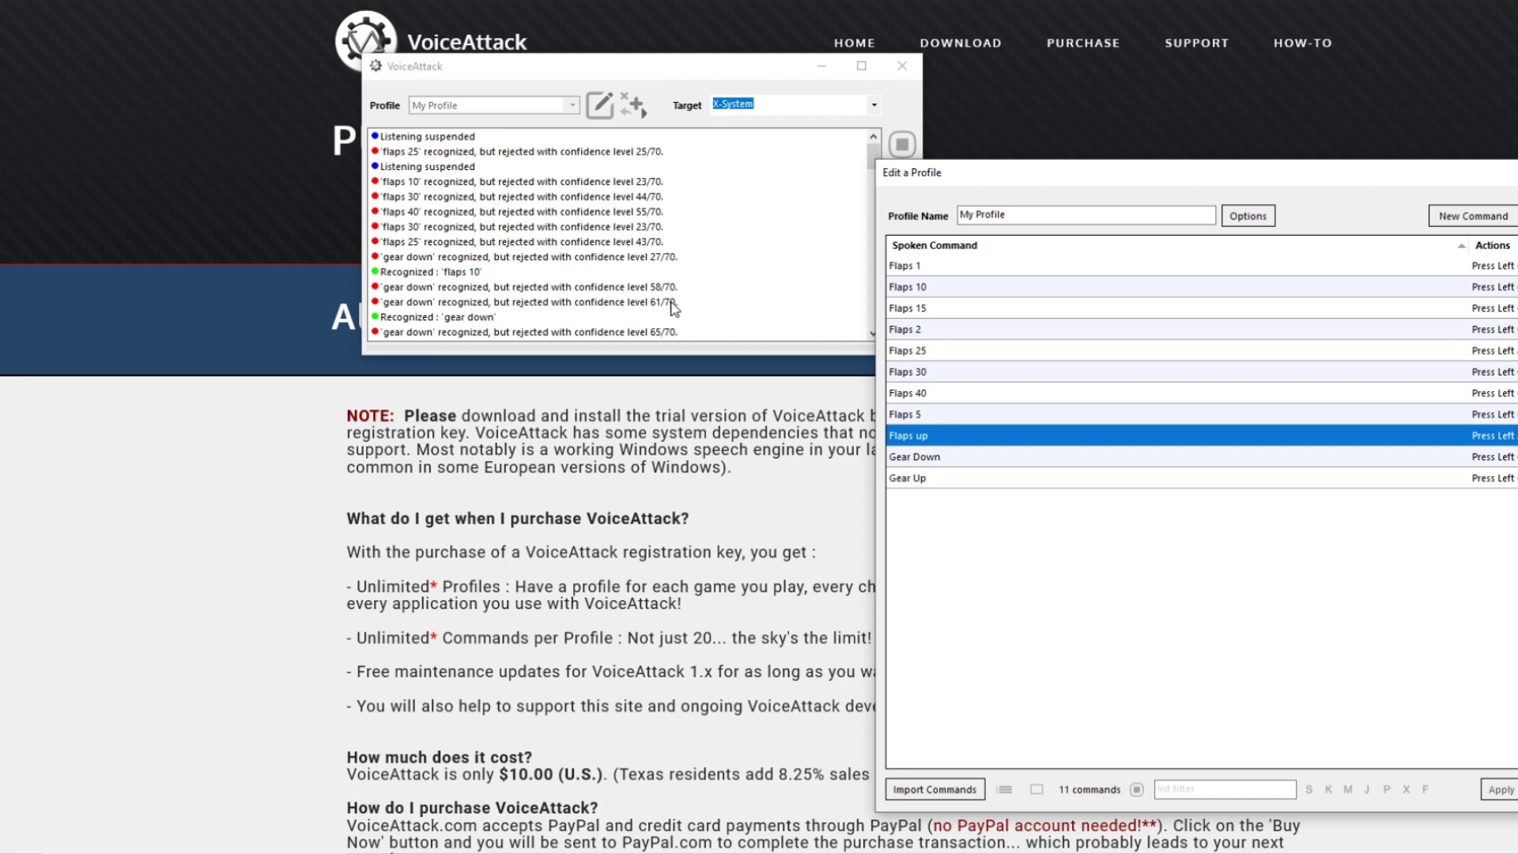
drag(997, 186, 759, 140)
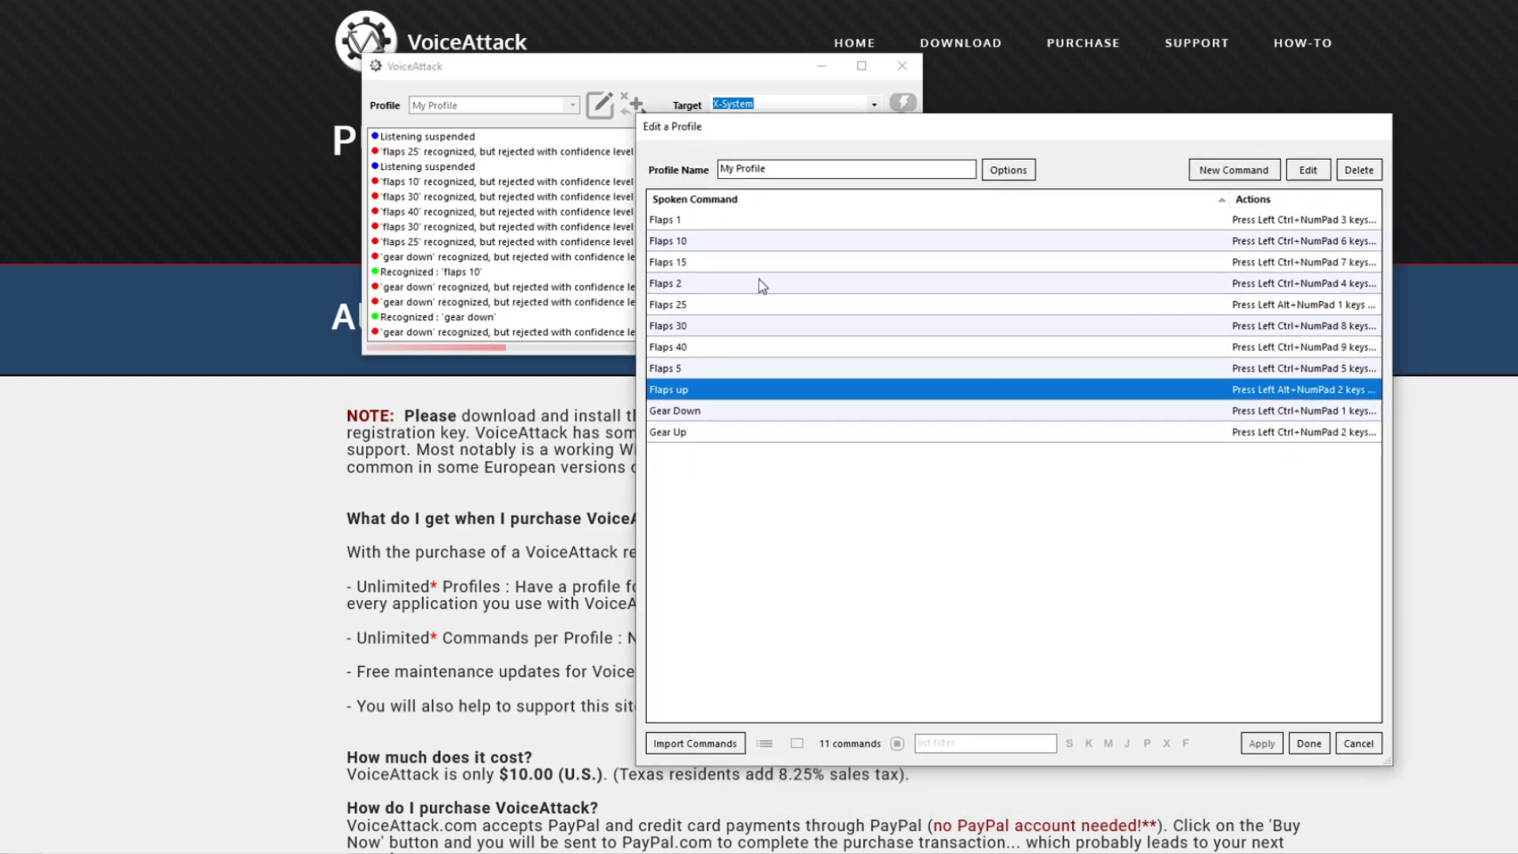
Examine the Flaps up command's assigned key press and minimum confidence level, and close the profile editor
double_click(716, 389)
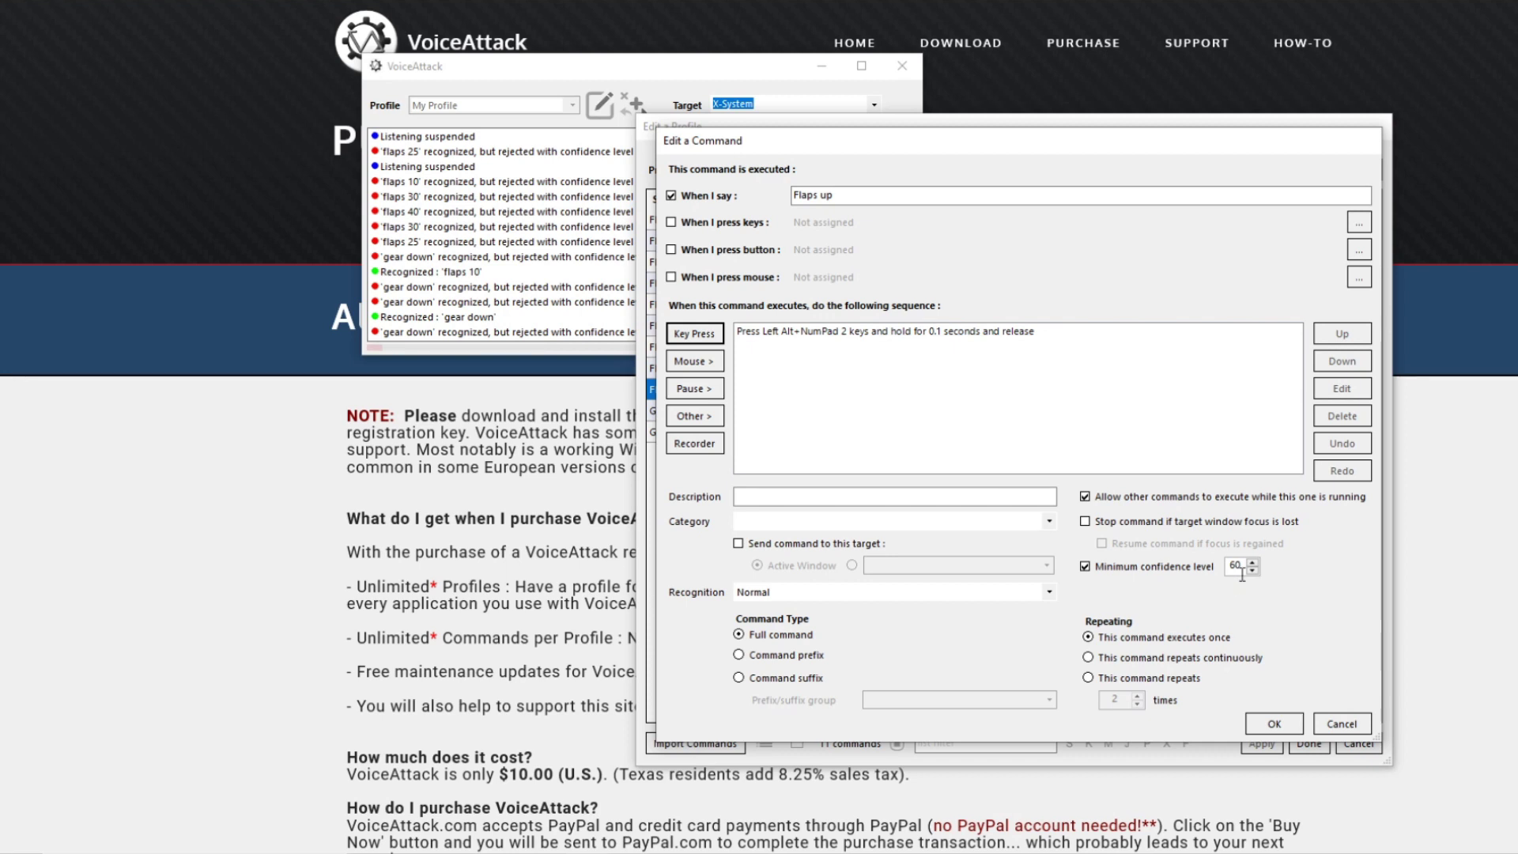
mouse_move(1240, 569)
click(1274, 724)
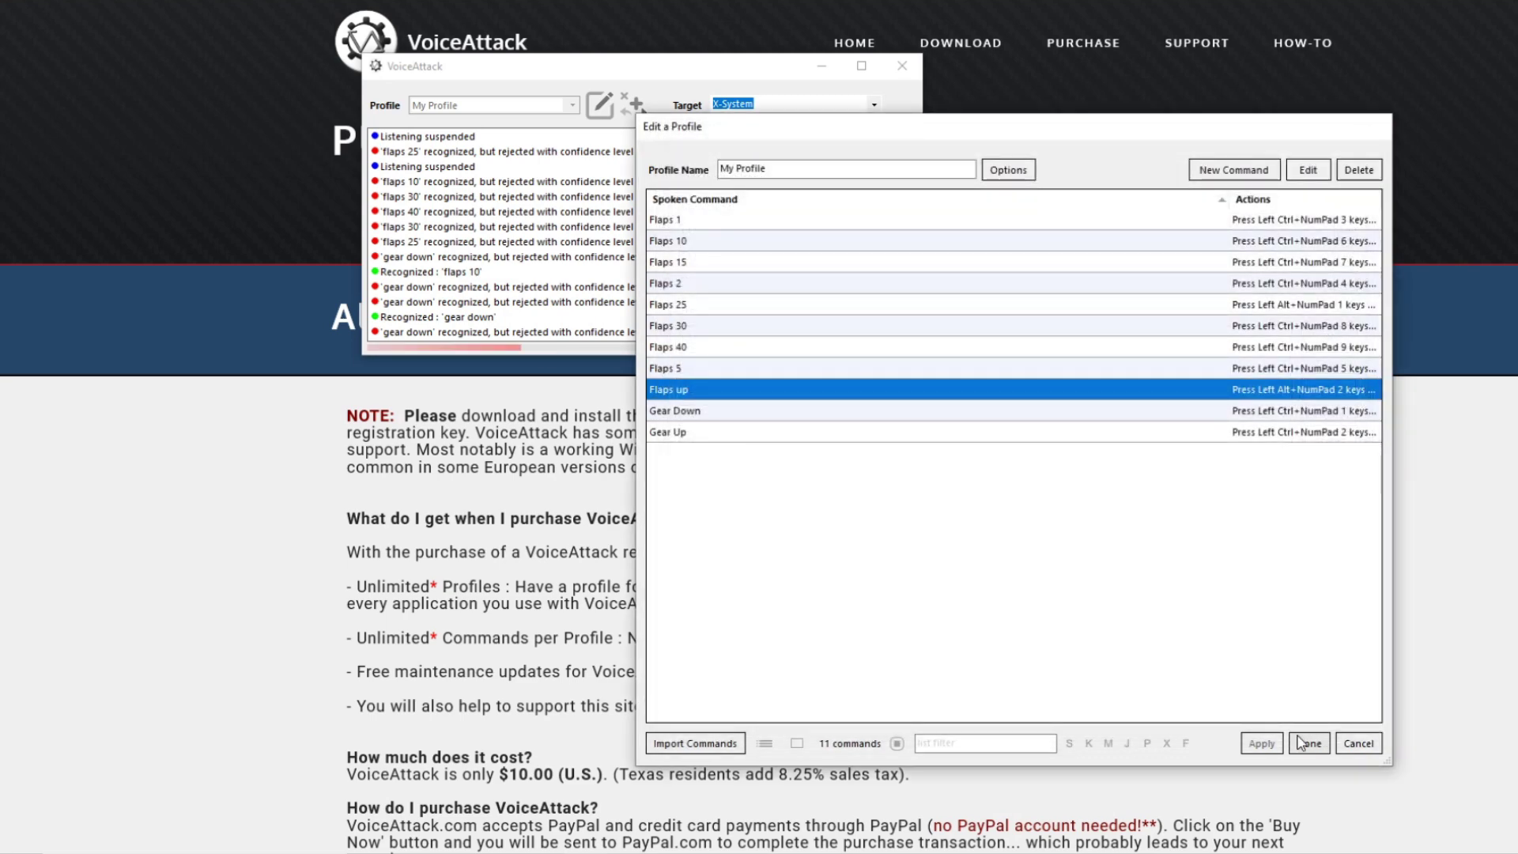
click(1308, 743)
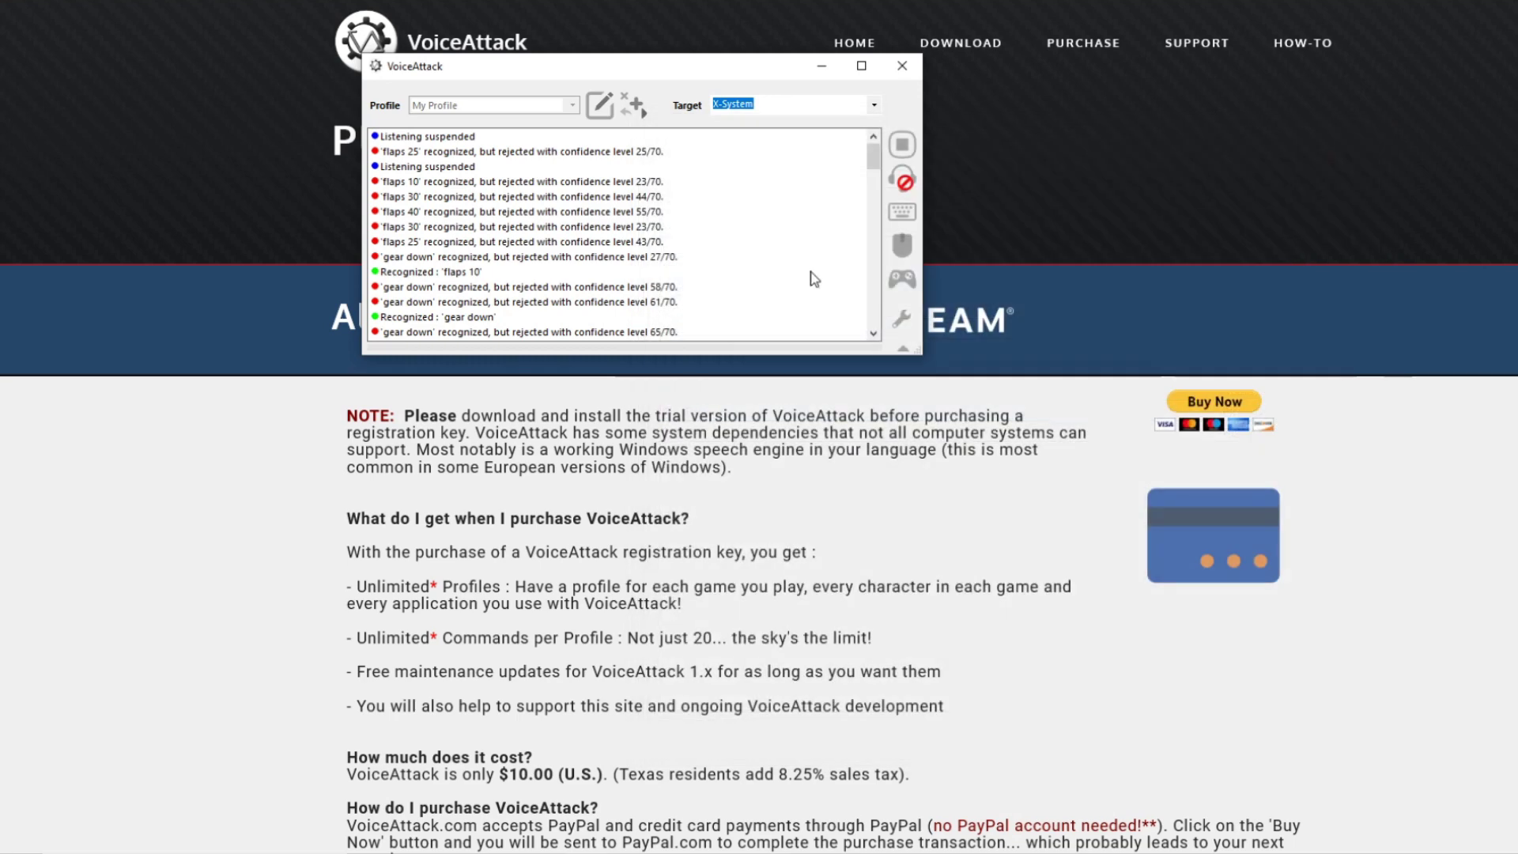
Check the global minimum confidence level in VoiceAttack's recognition options
click(901, 320)
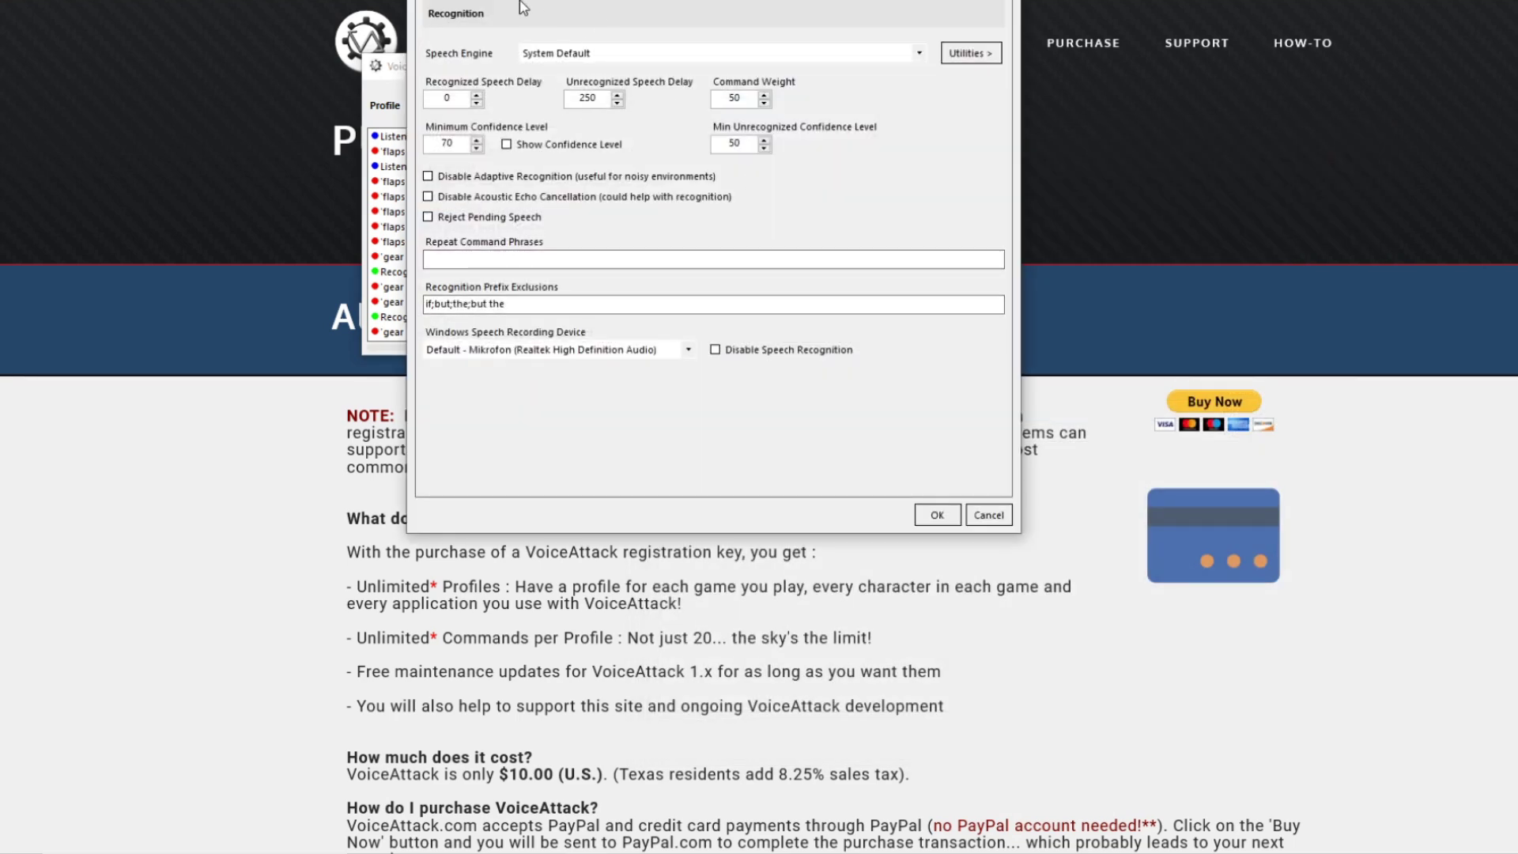
mouse_move(457, 142)
click(937, 514)
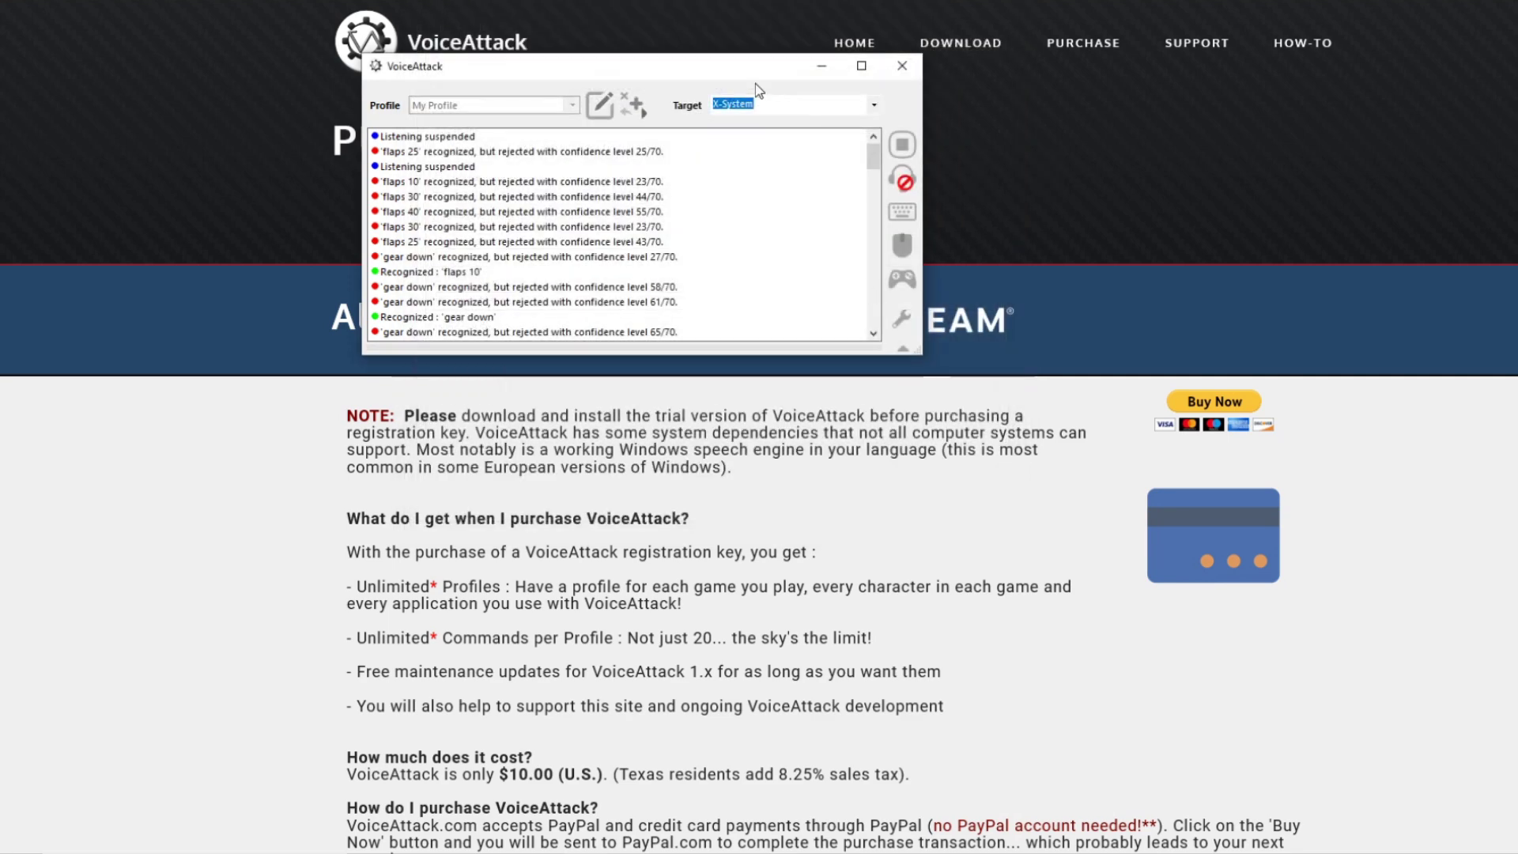
Try out a new My Profile command with the spoken phrase TOGA and a key press action, discarding it
click(606, 107)
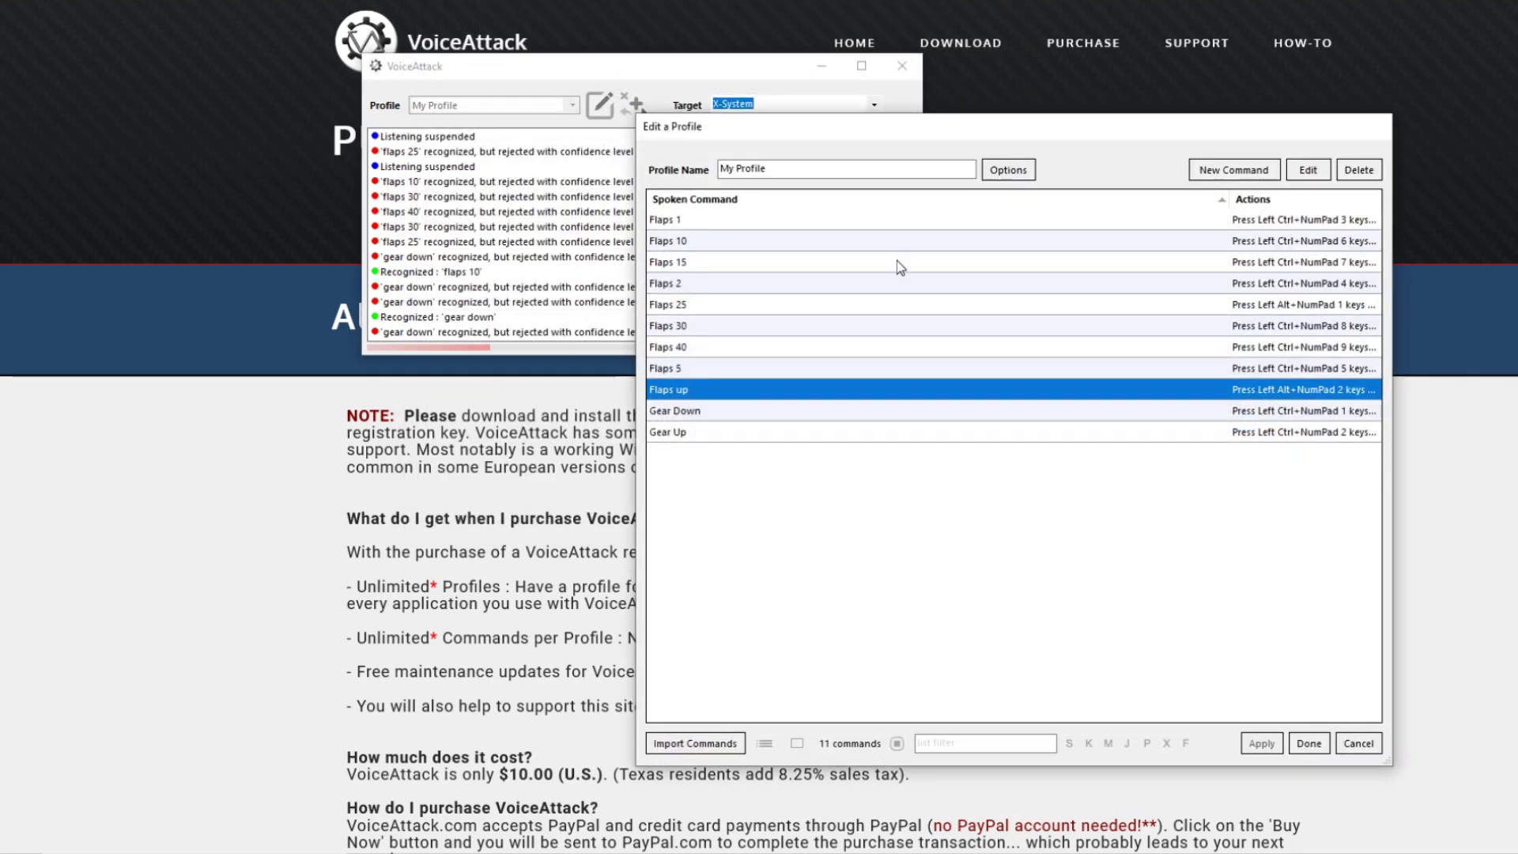
click(1222, 171)
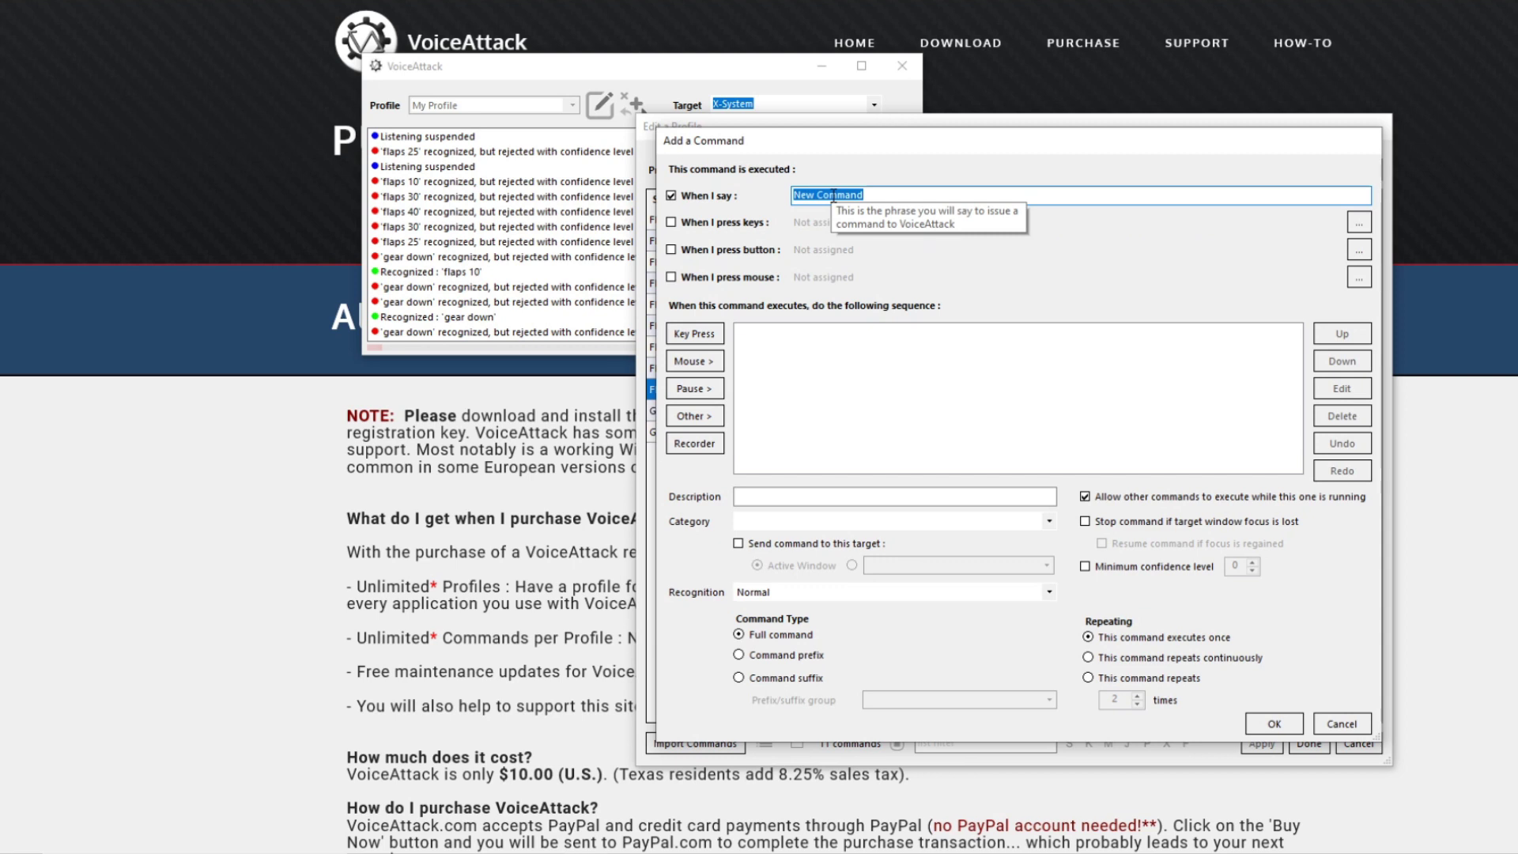
text(TOGA)
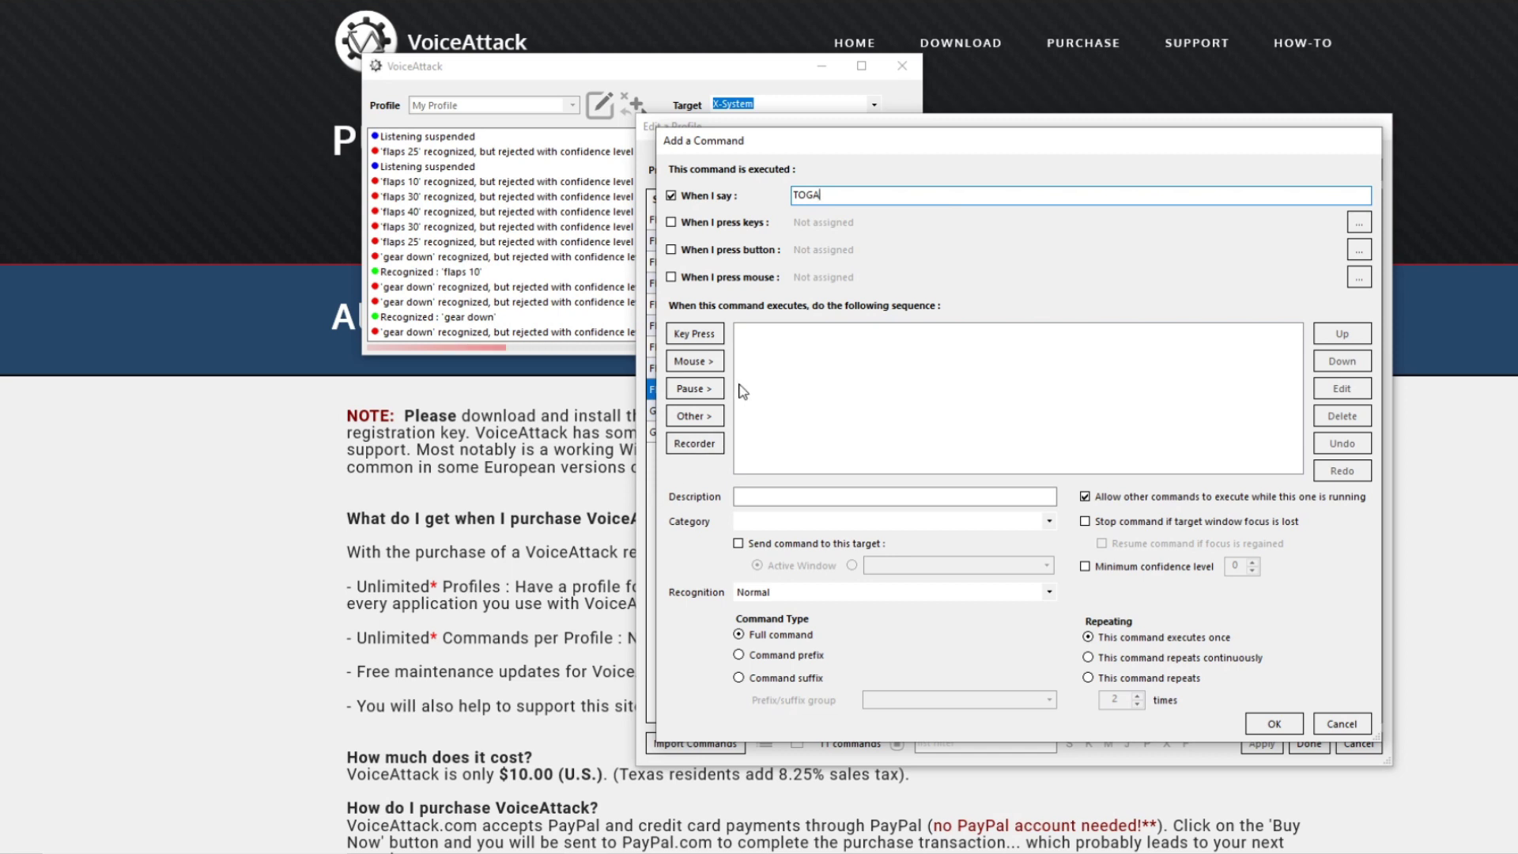
click(695, 335)
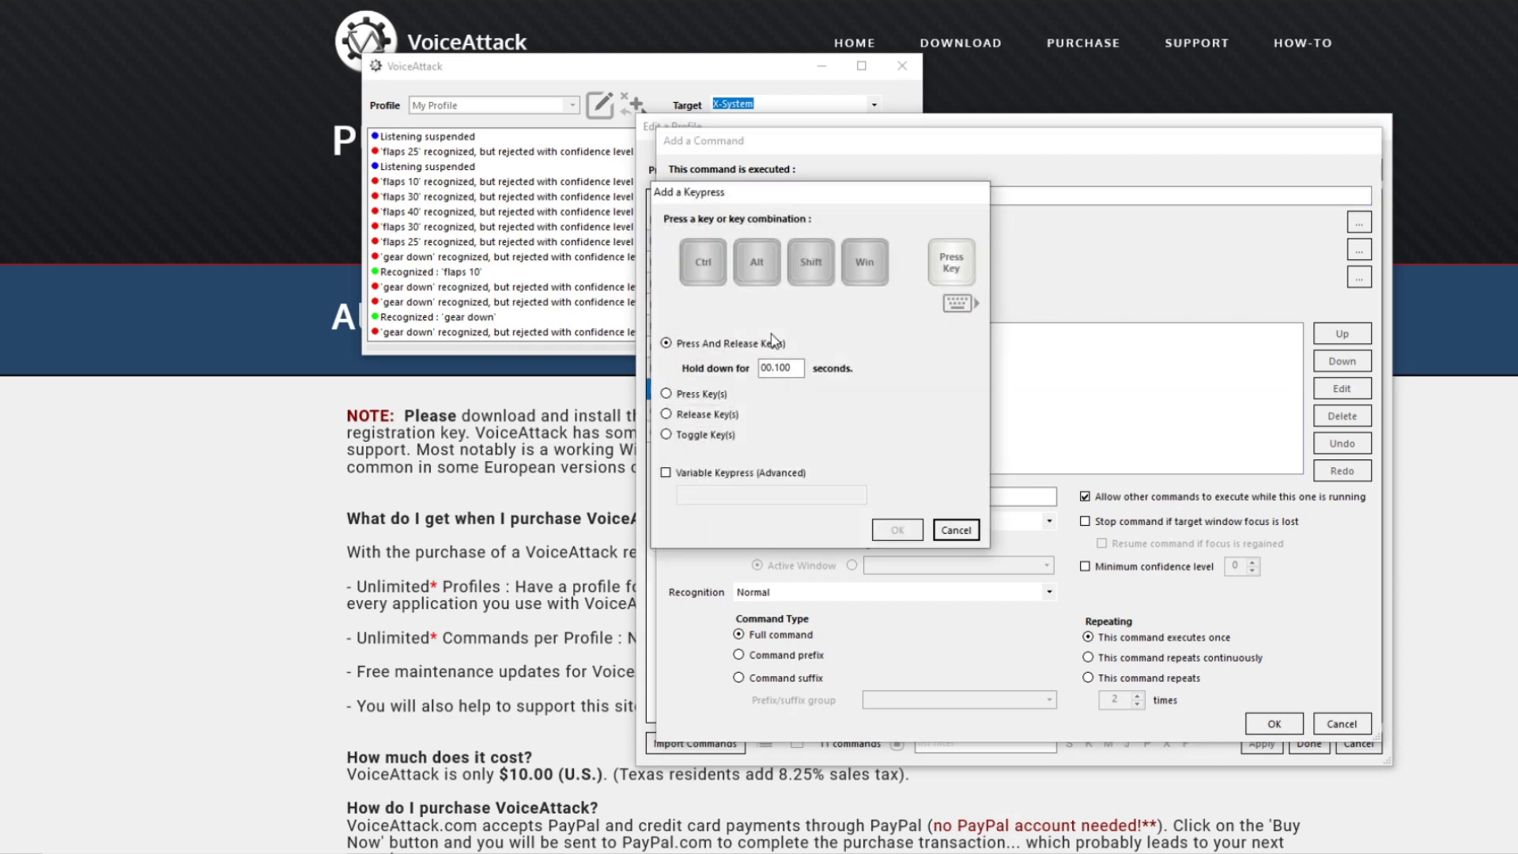
click(955, 529)
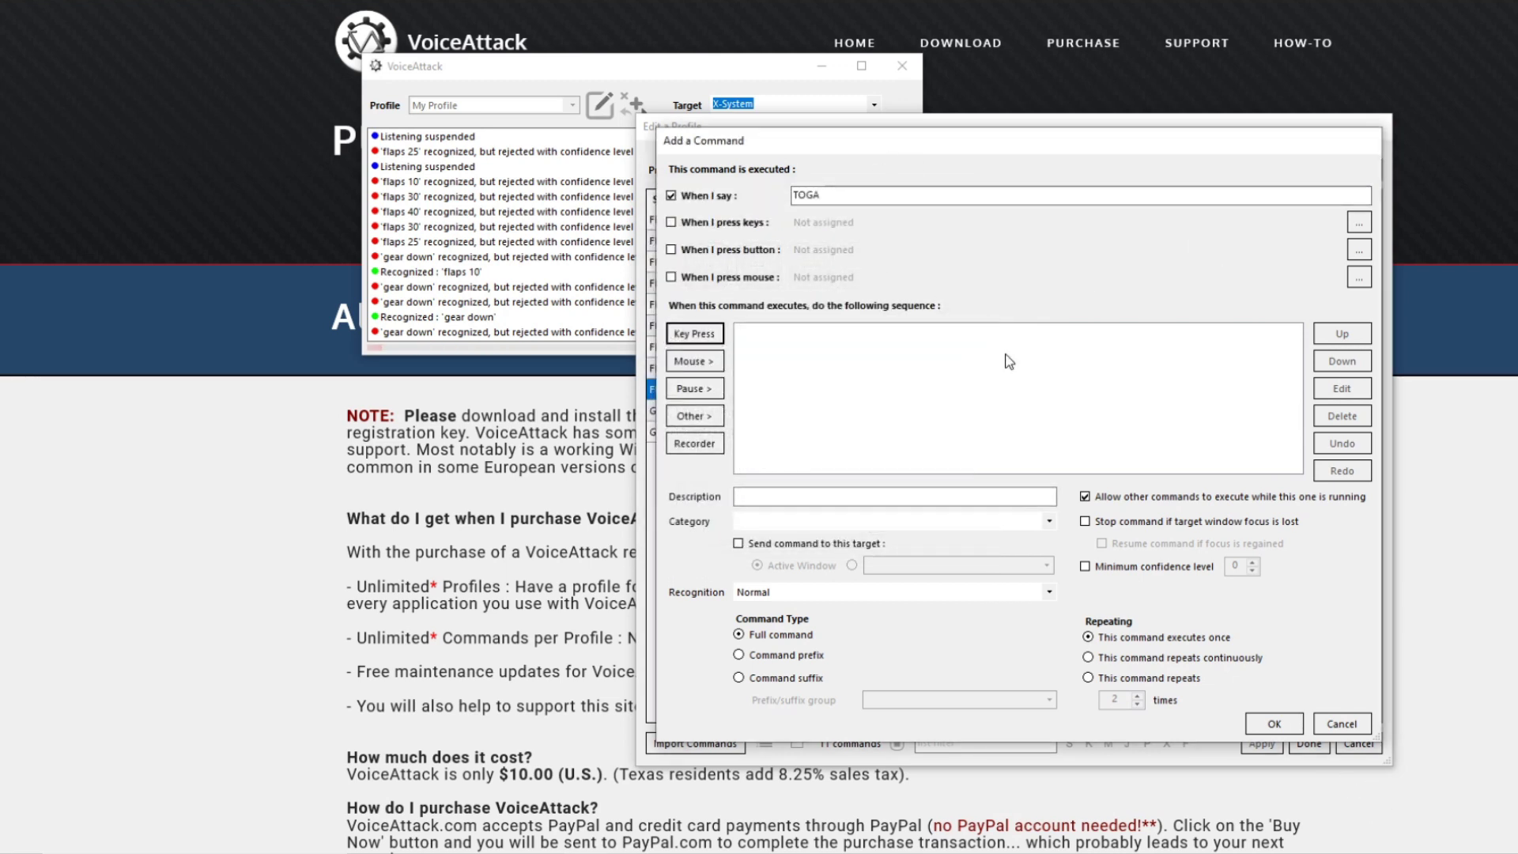
double_click(793, 196)
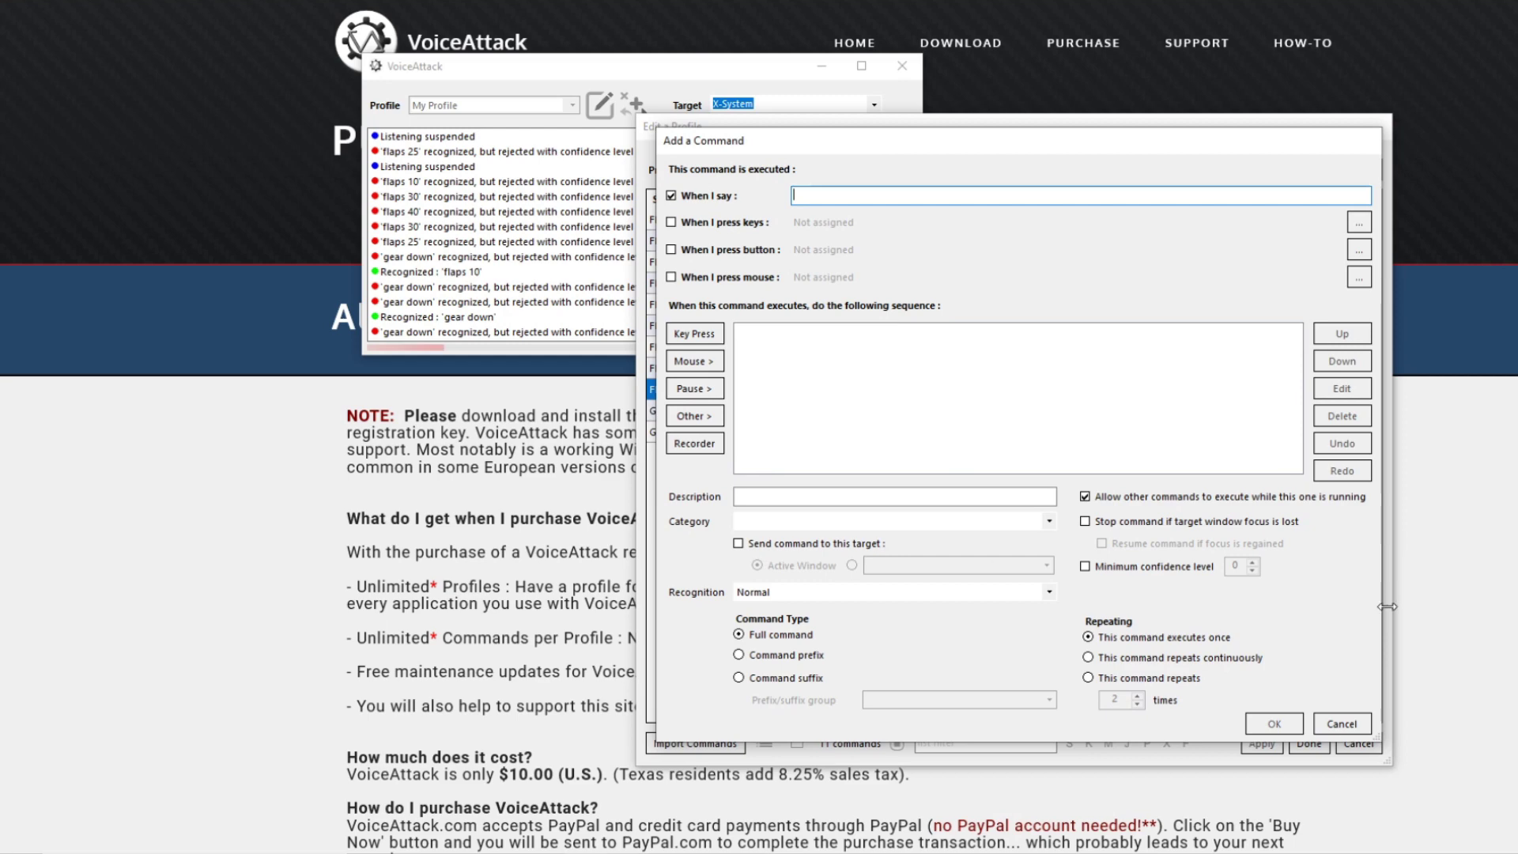
click(1342, 724)
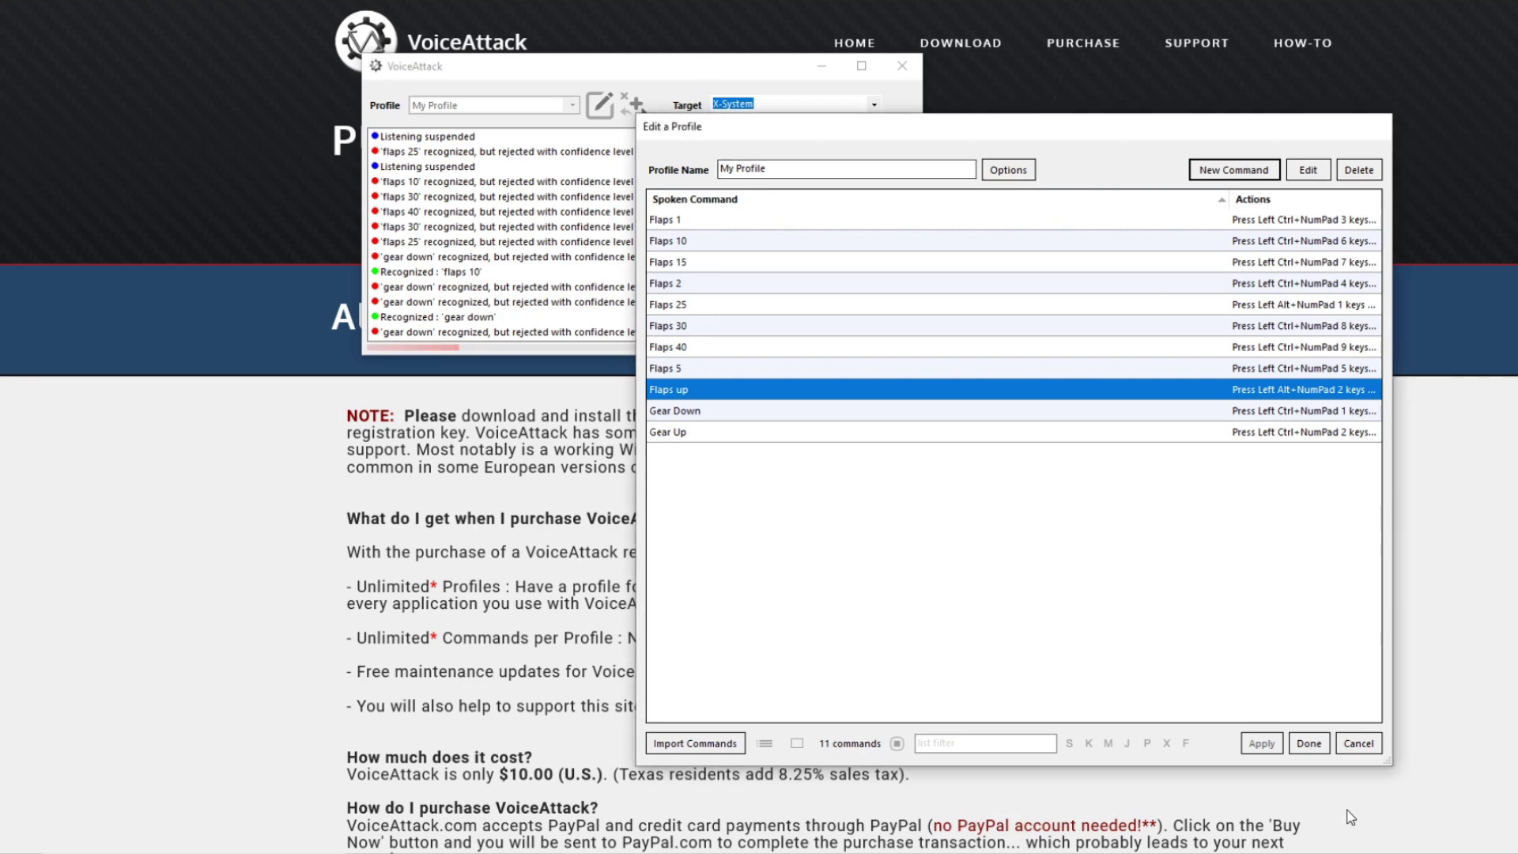
click(1308, 743)
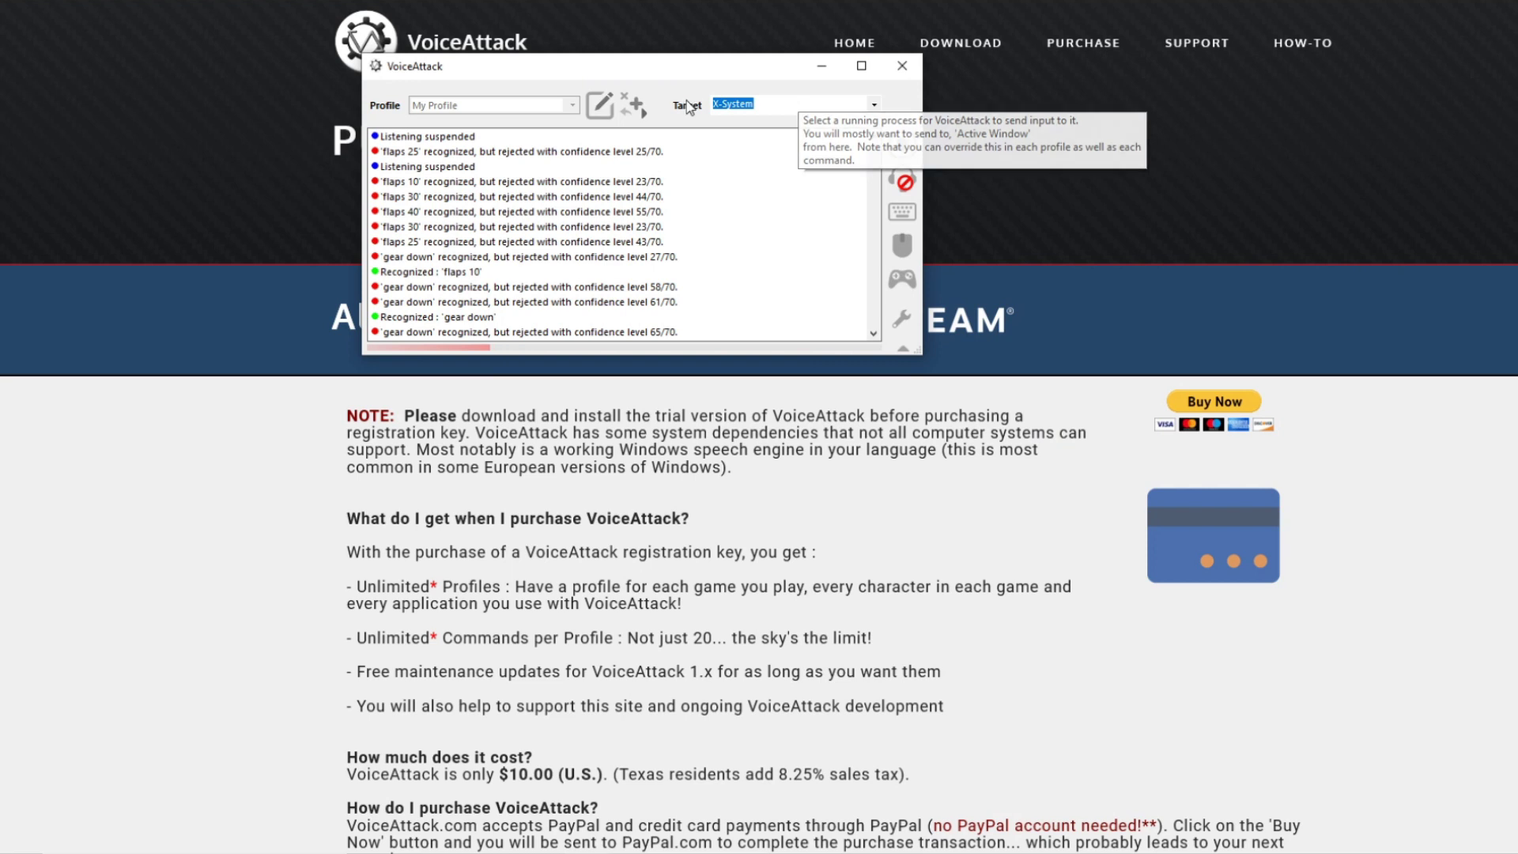
Examine the running programs offered as command targets, keeping X-System as the target
click(873, 104)
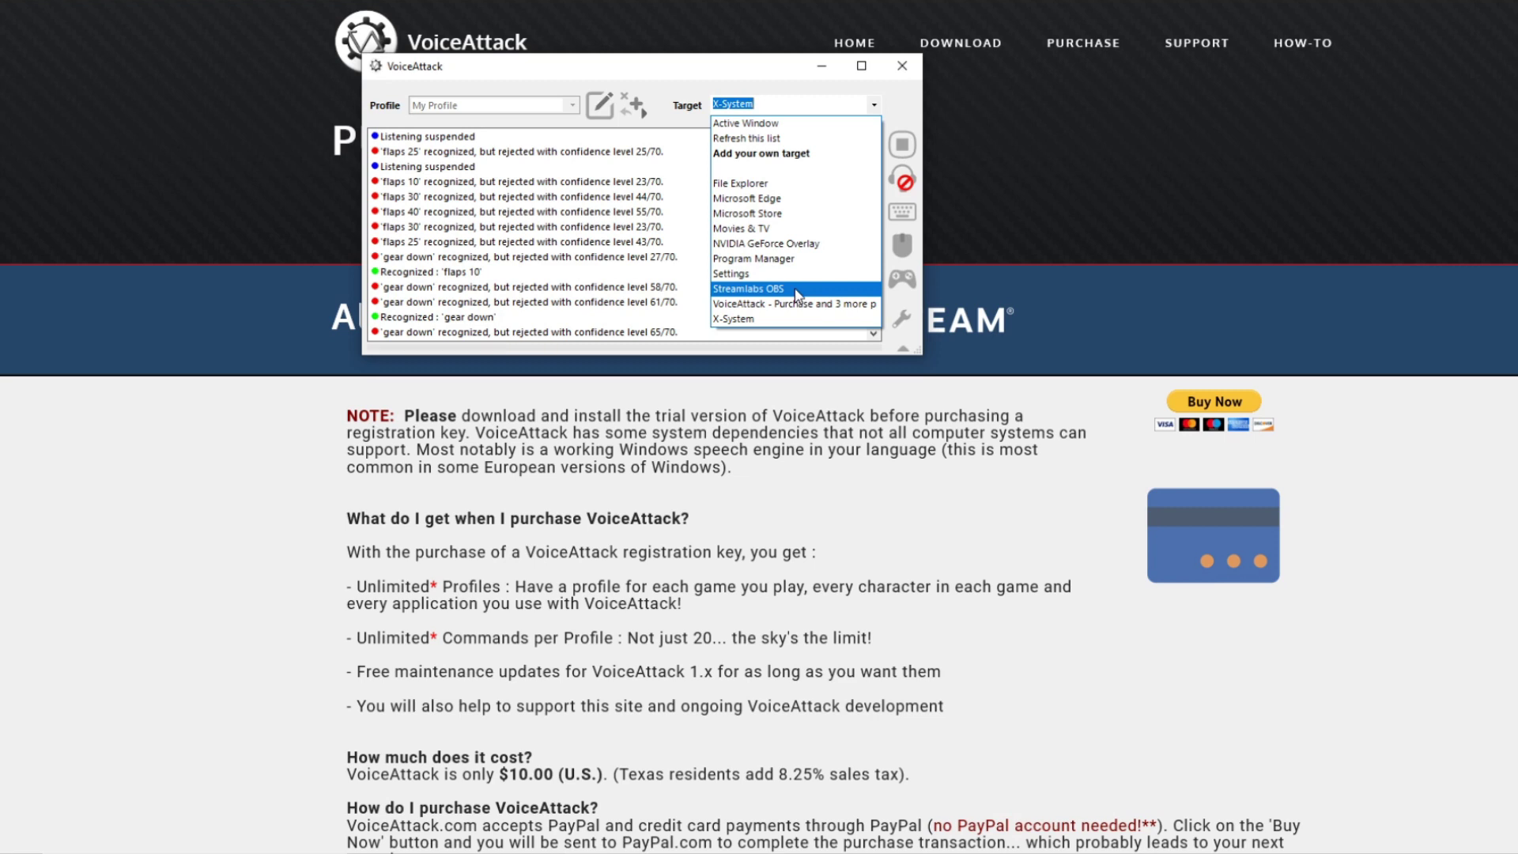
click(690, 105)
click(781, 109)
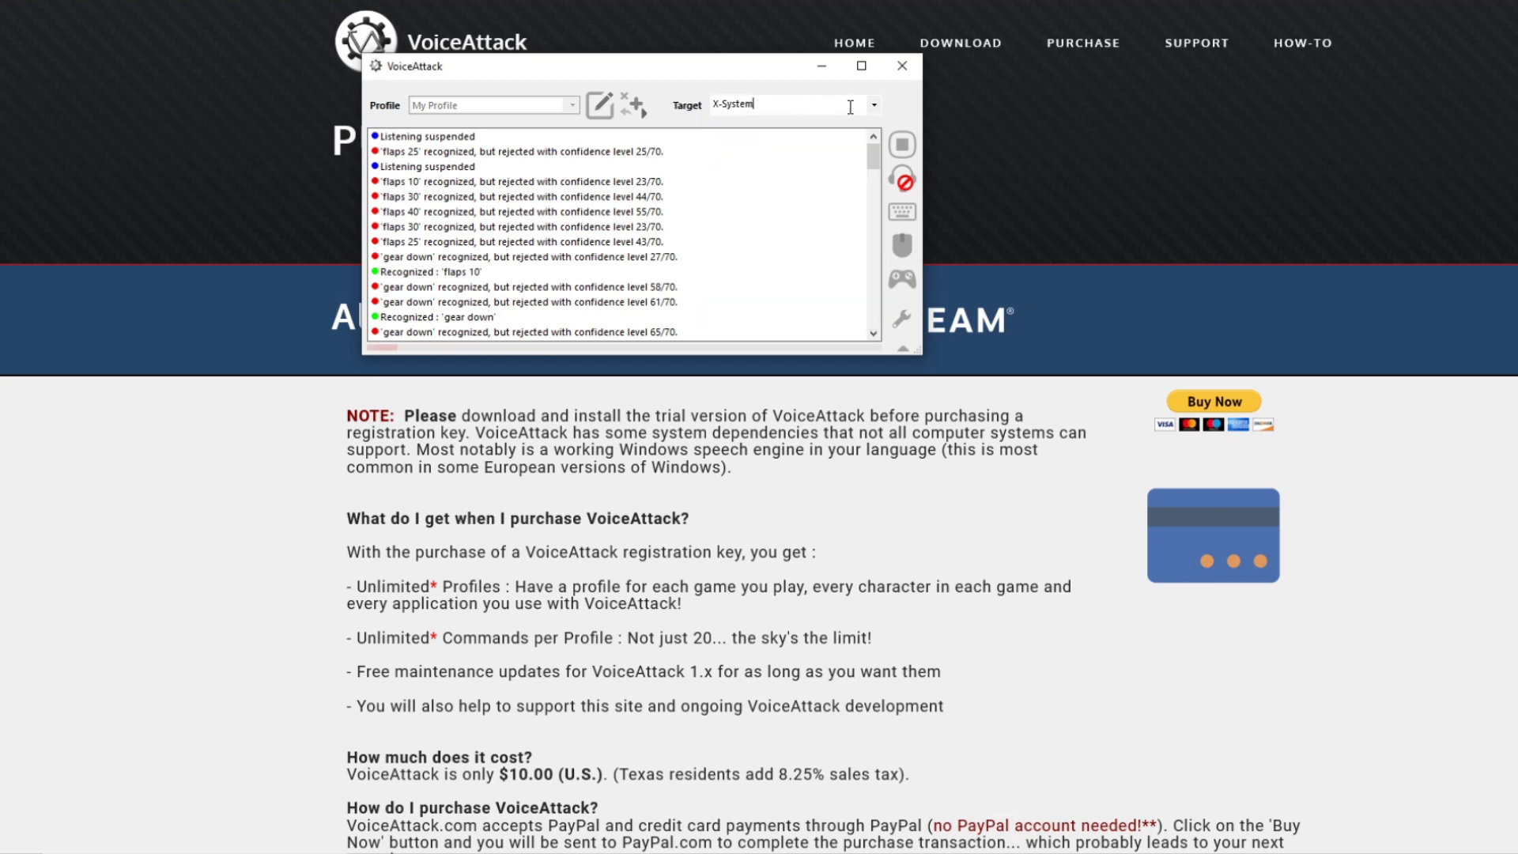
click(873, 104)
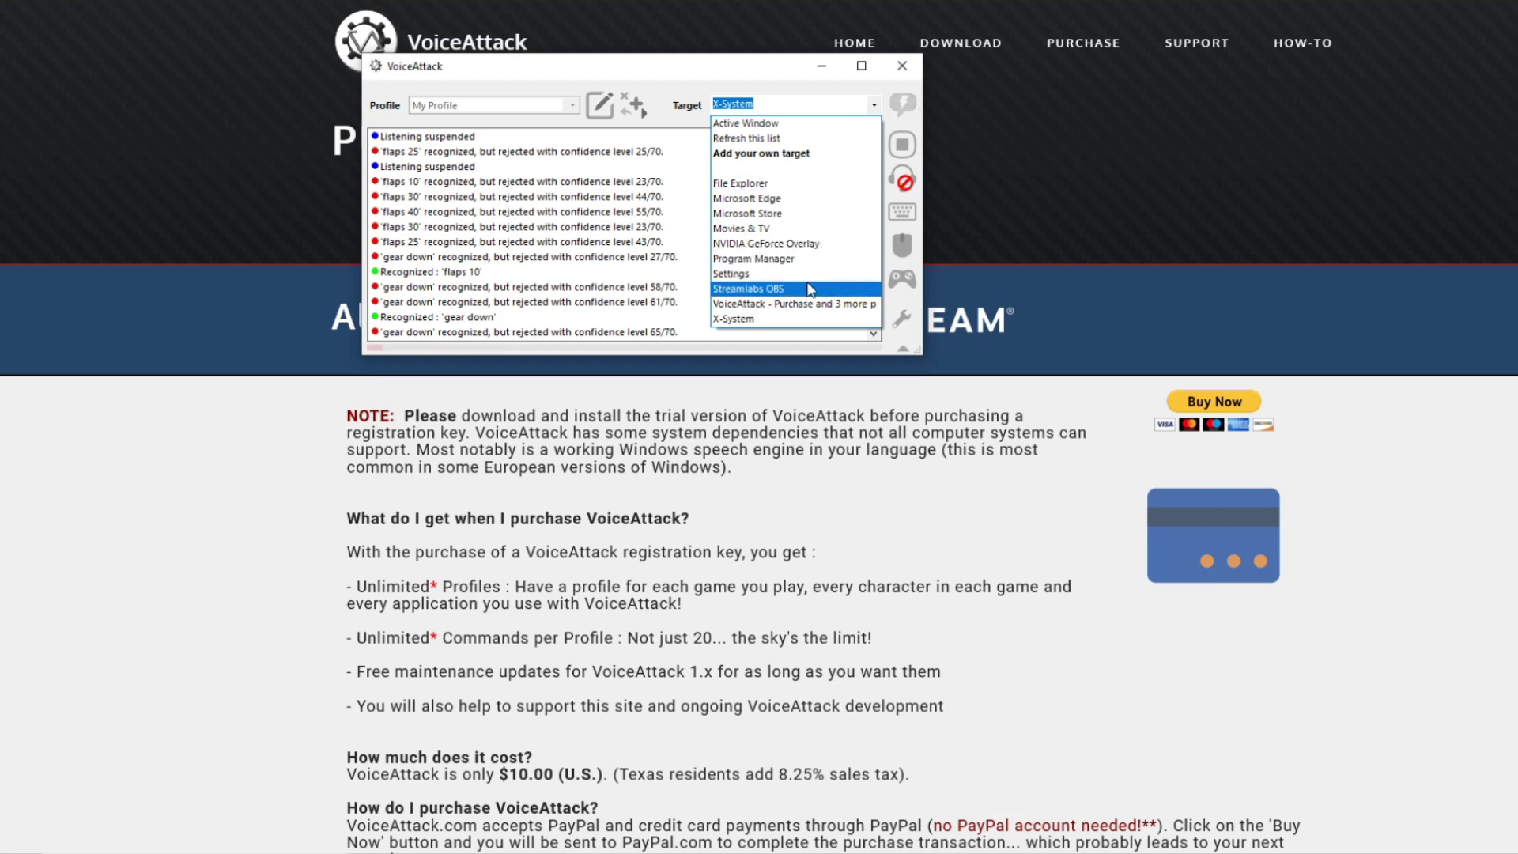
click(677, 100)
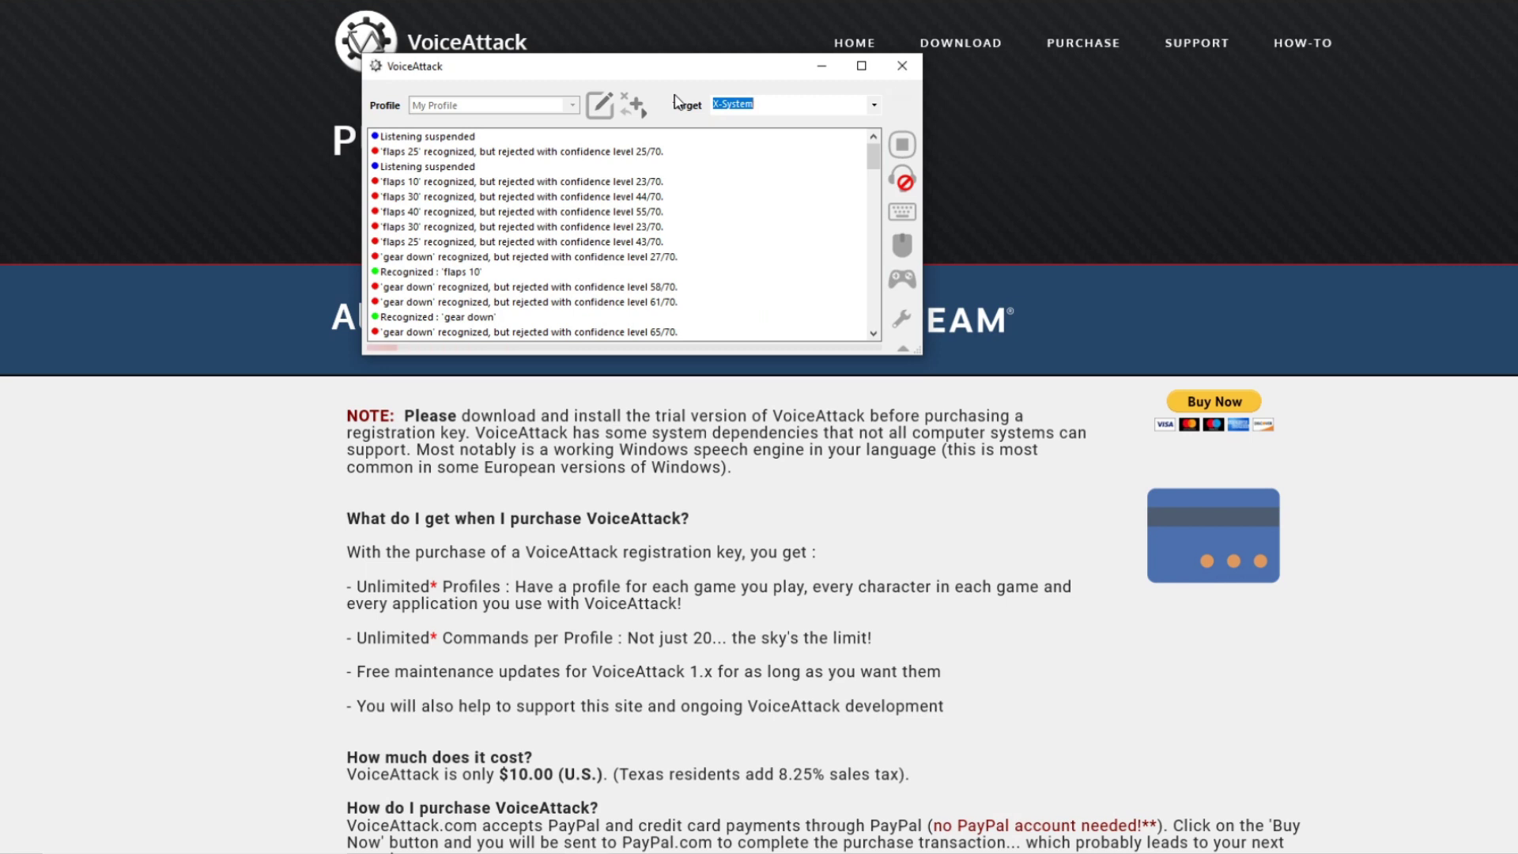
click(741, 99)
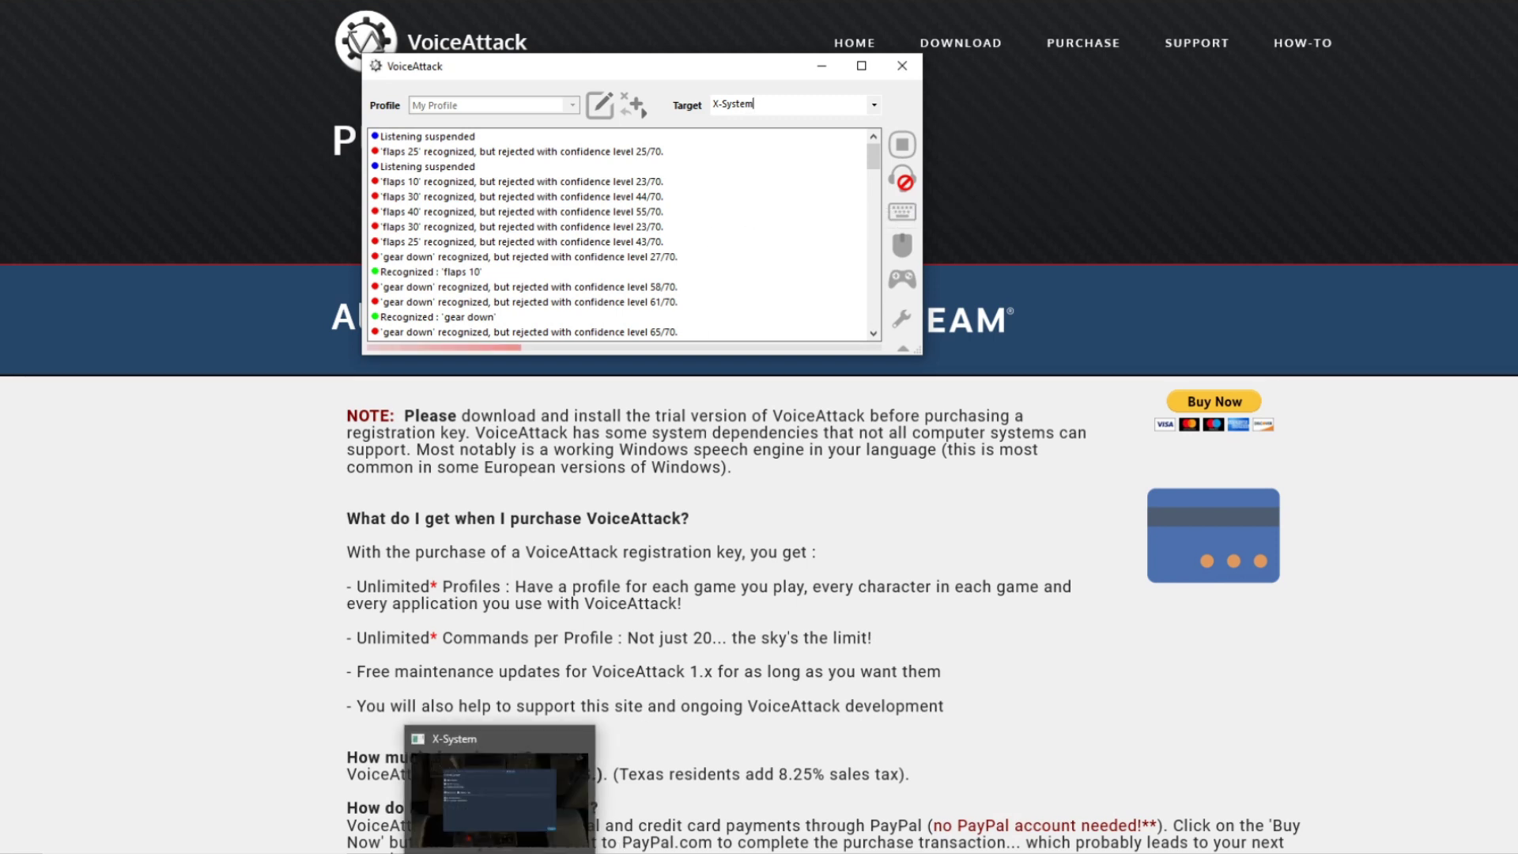
Bring up VoiceAttack over the X-System flight simulator, resume its listening and move its window clear of the flap lever
click(499, 853)
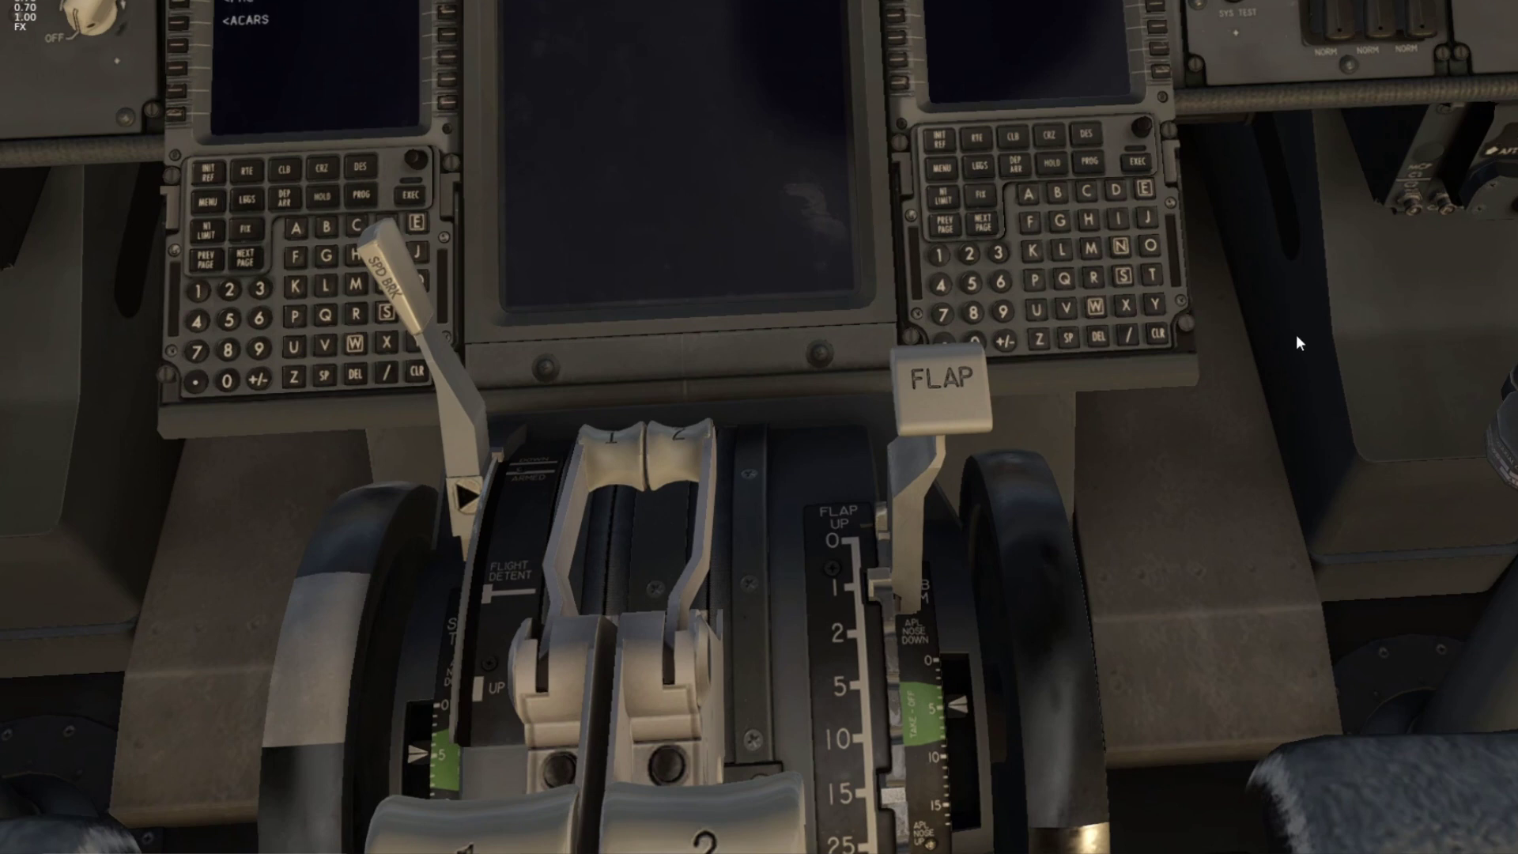
key(alt+Tab)
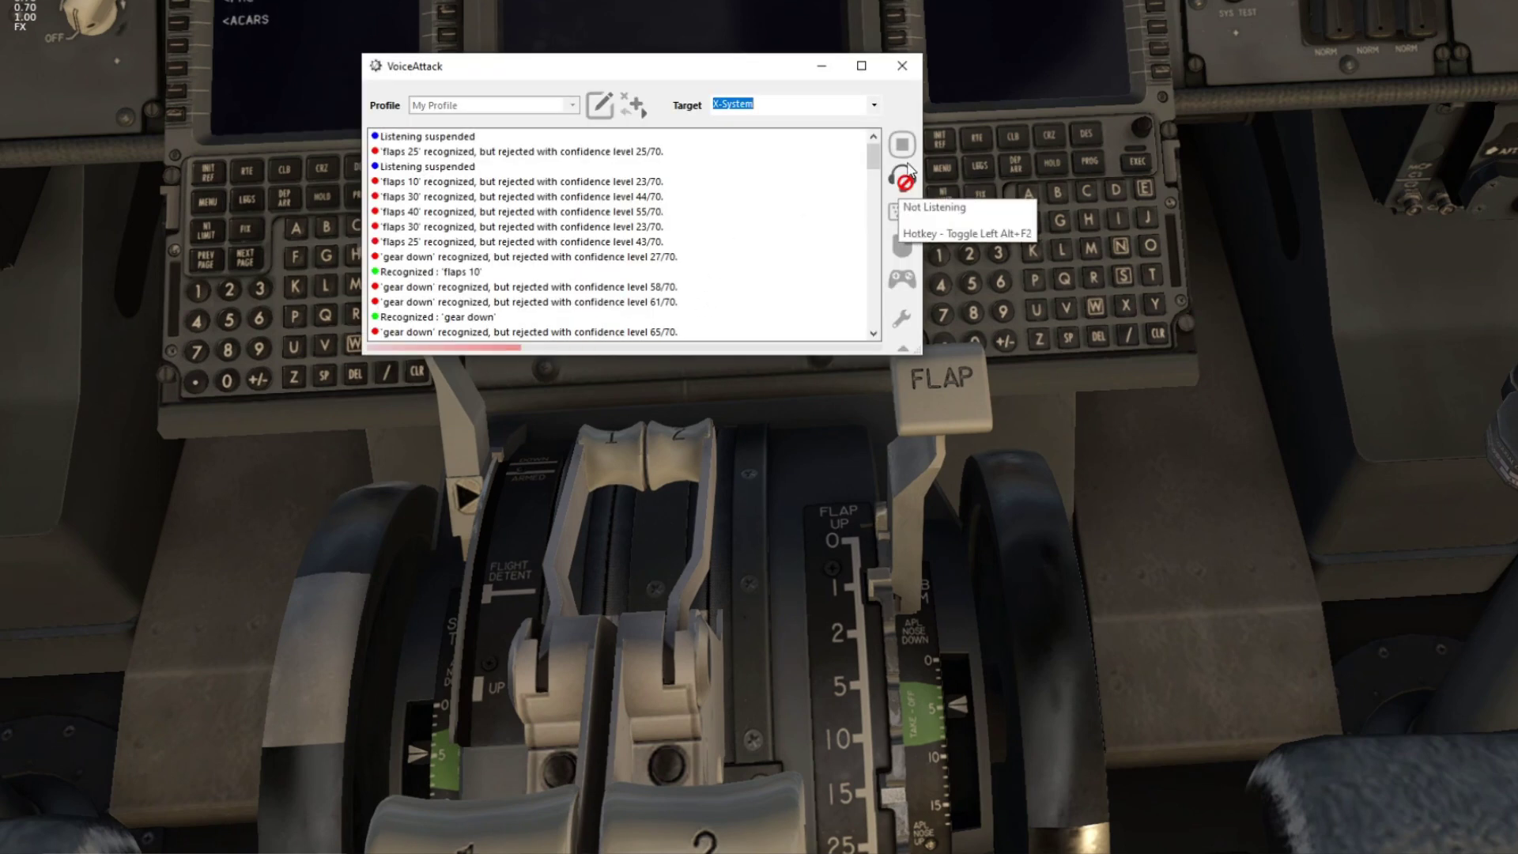
click(980, 136)
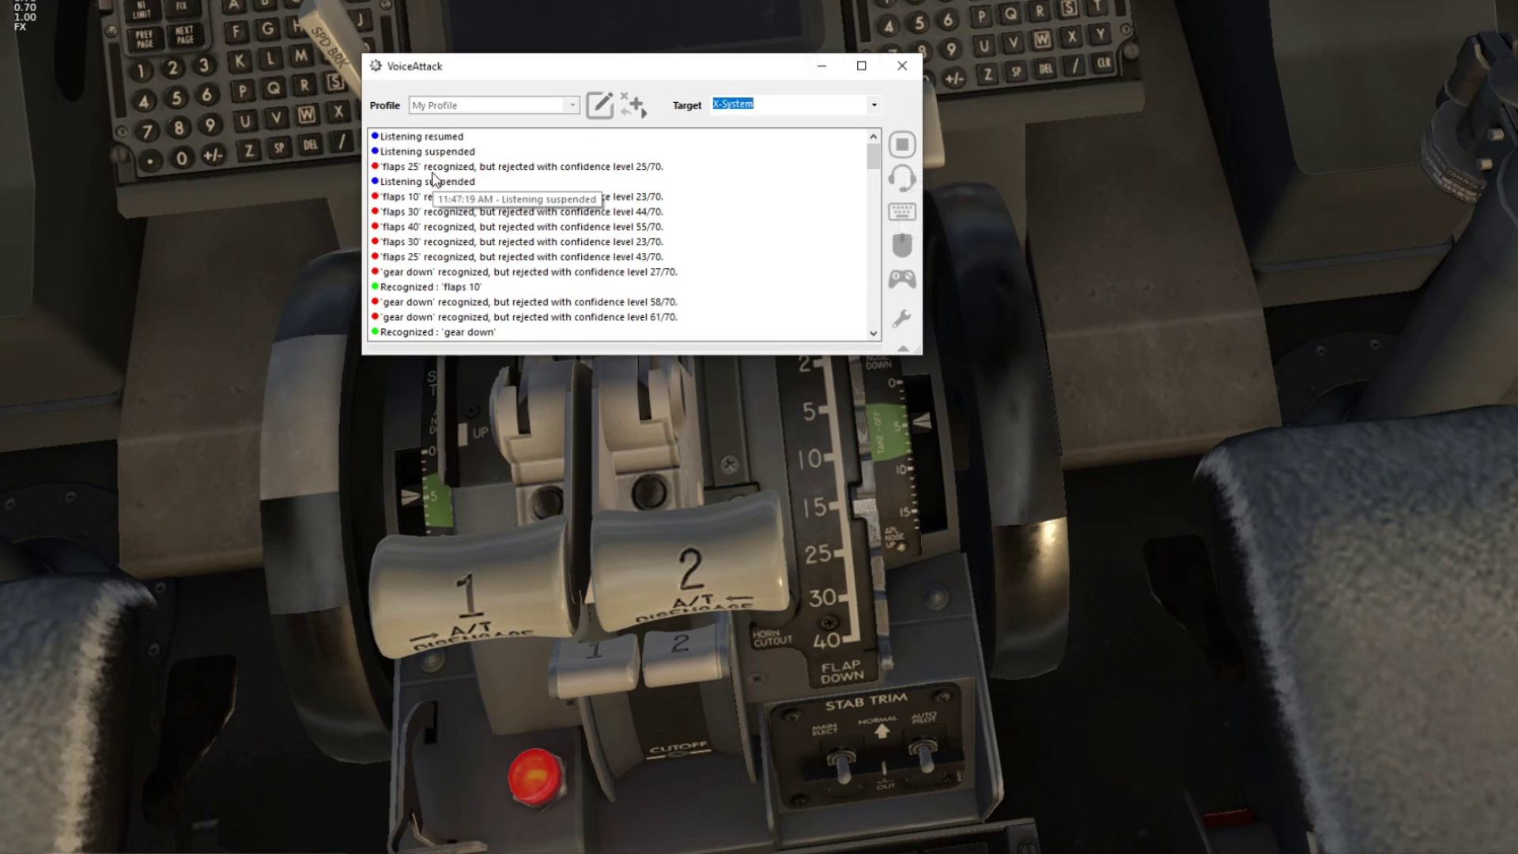
drag(599, 77, 388, 59)
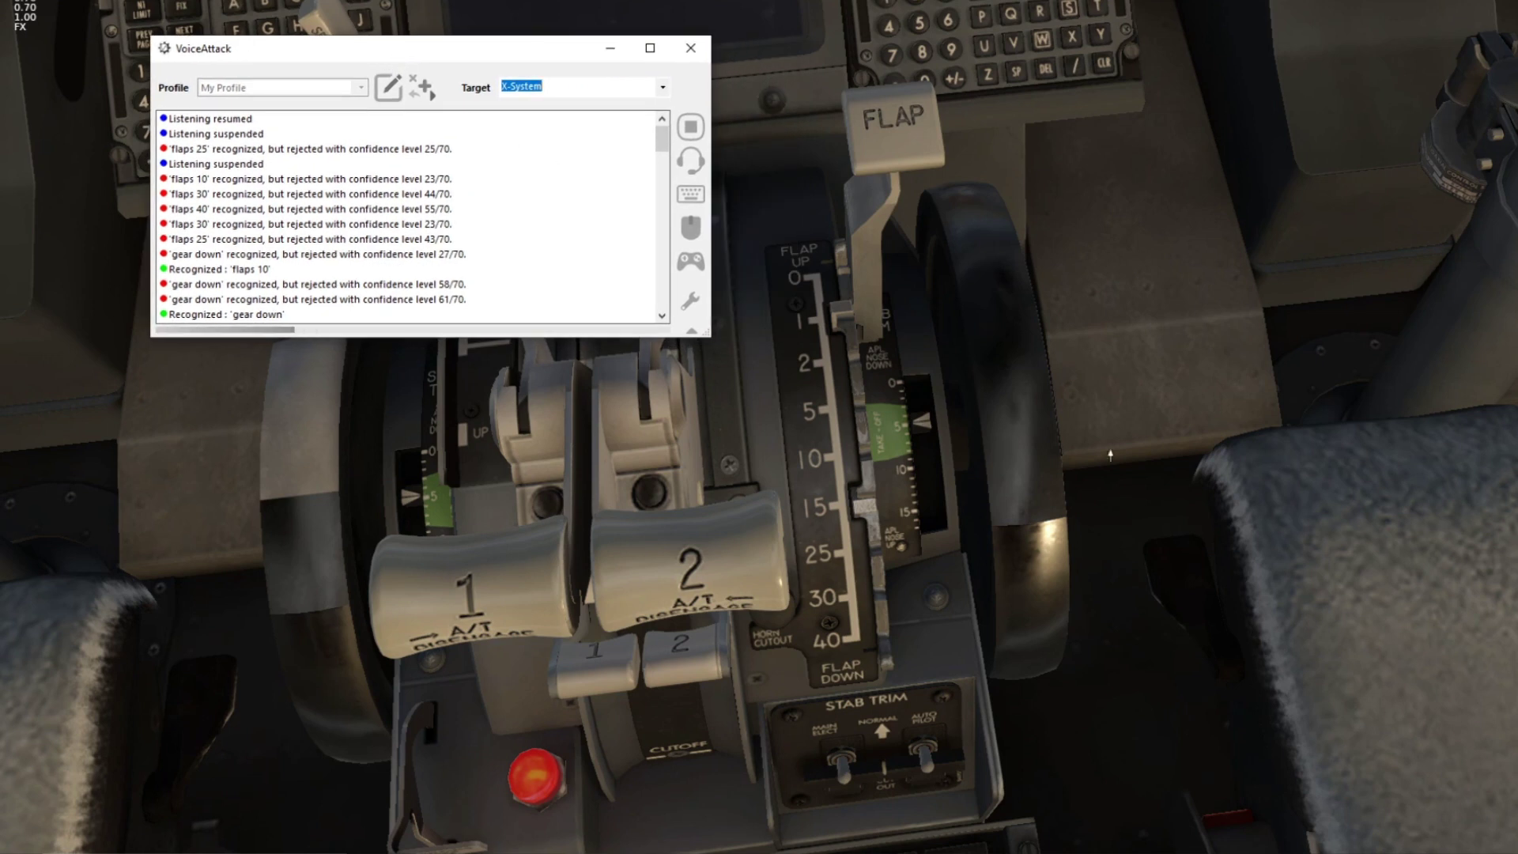
Return to the simulator cockpit, lower the landing gear and view the flap lever on the throttle quadrant
click(1222, 375)
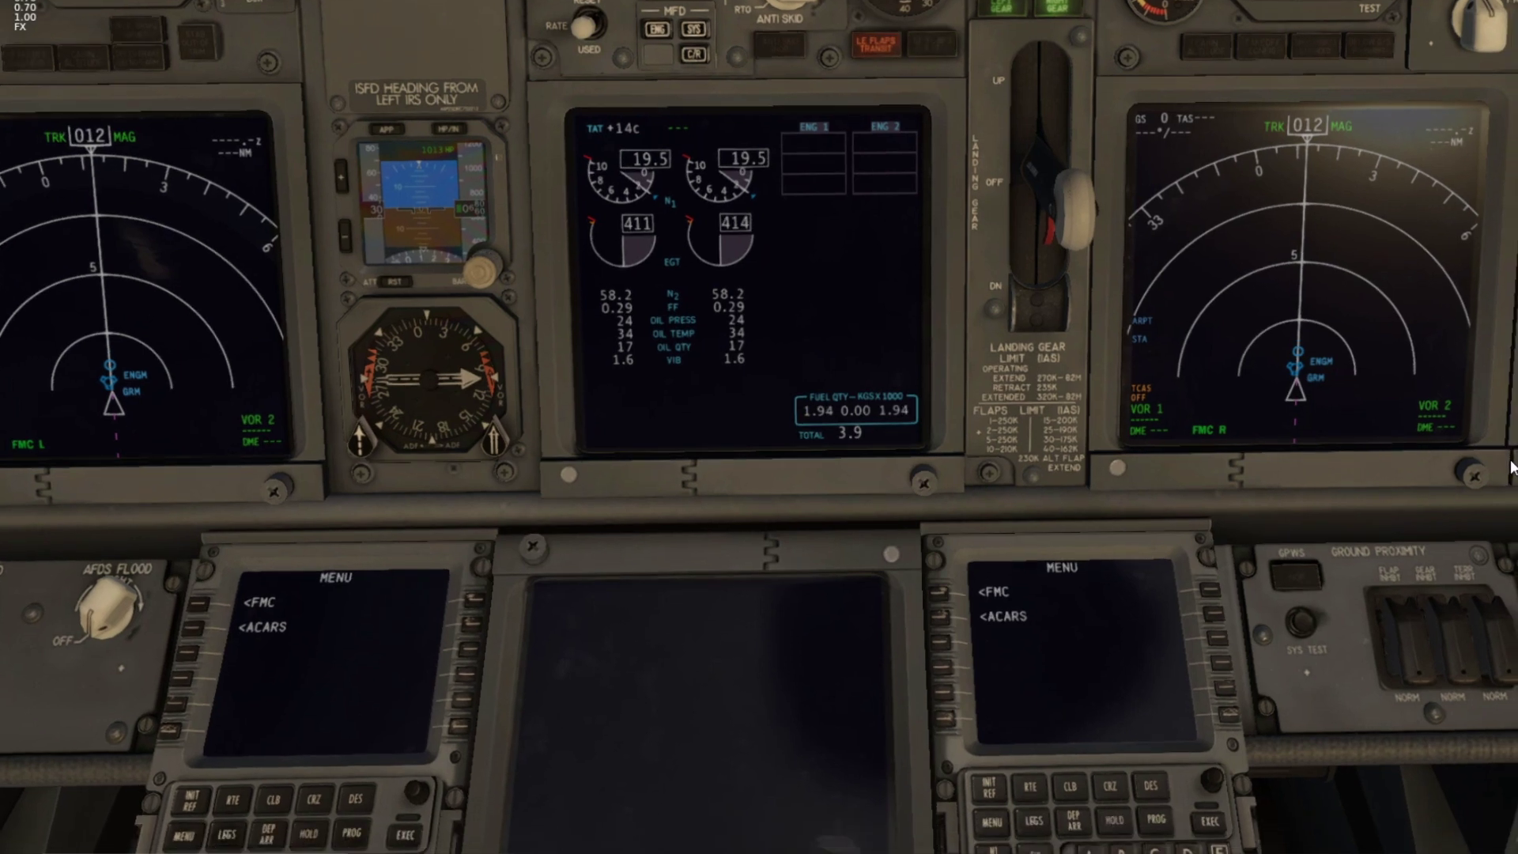
key(g)
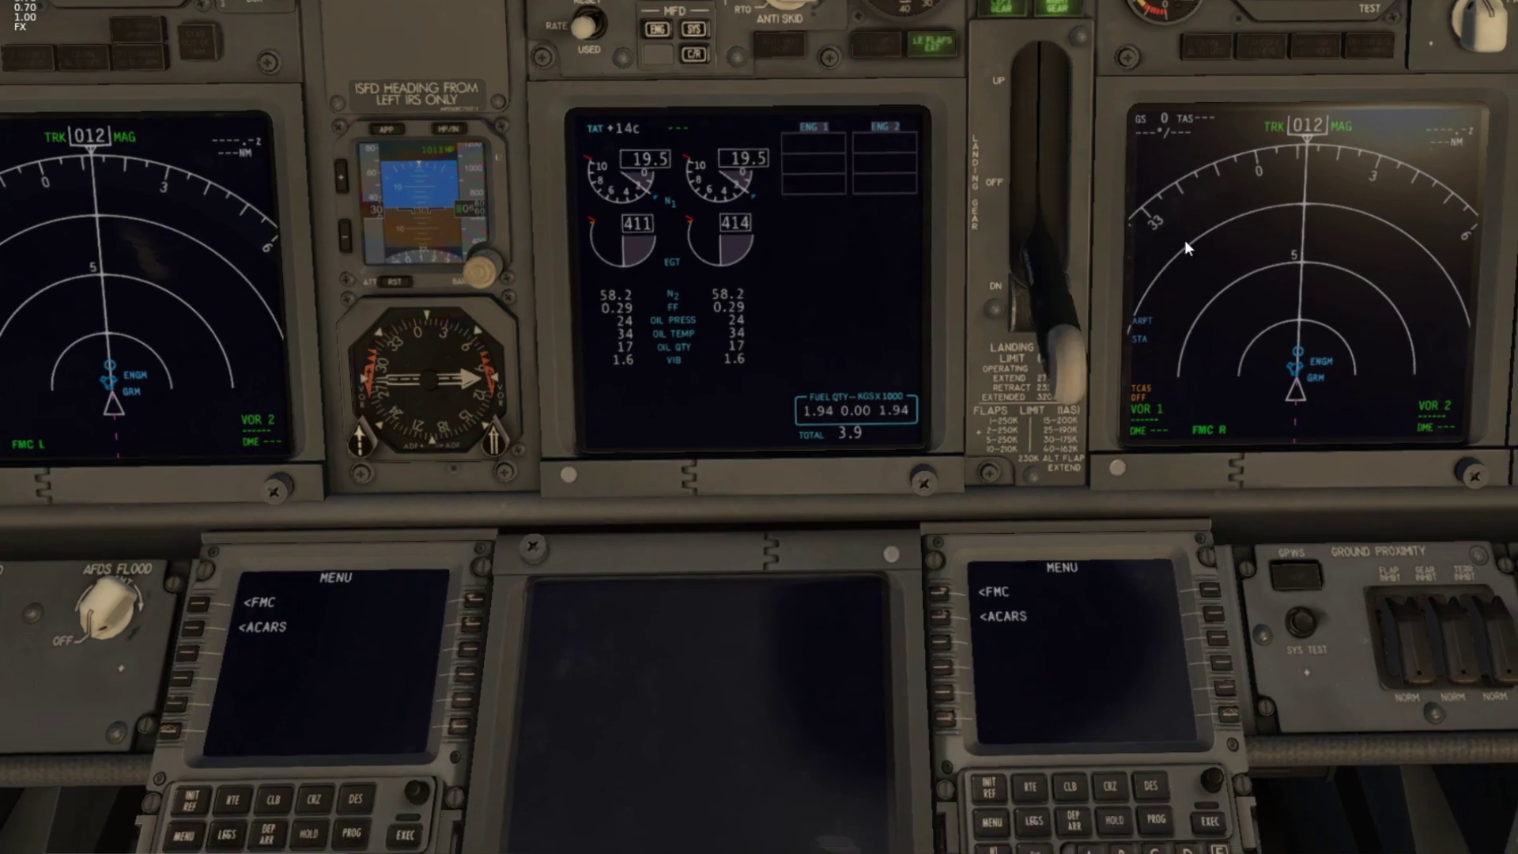
key(KP_2)
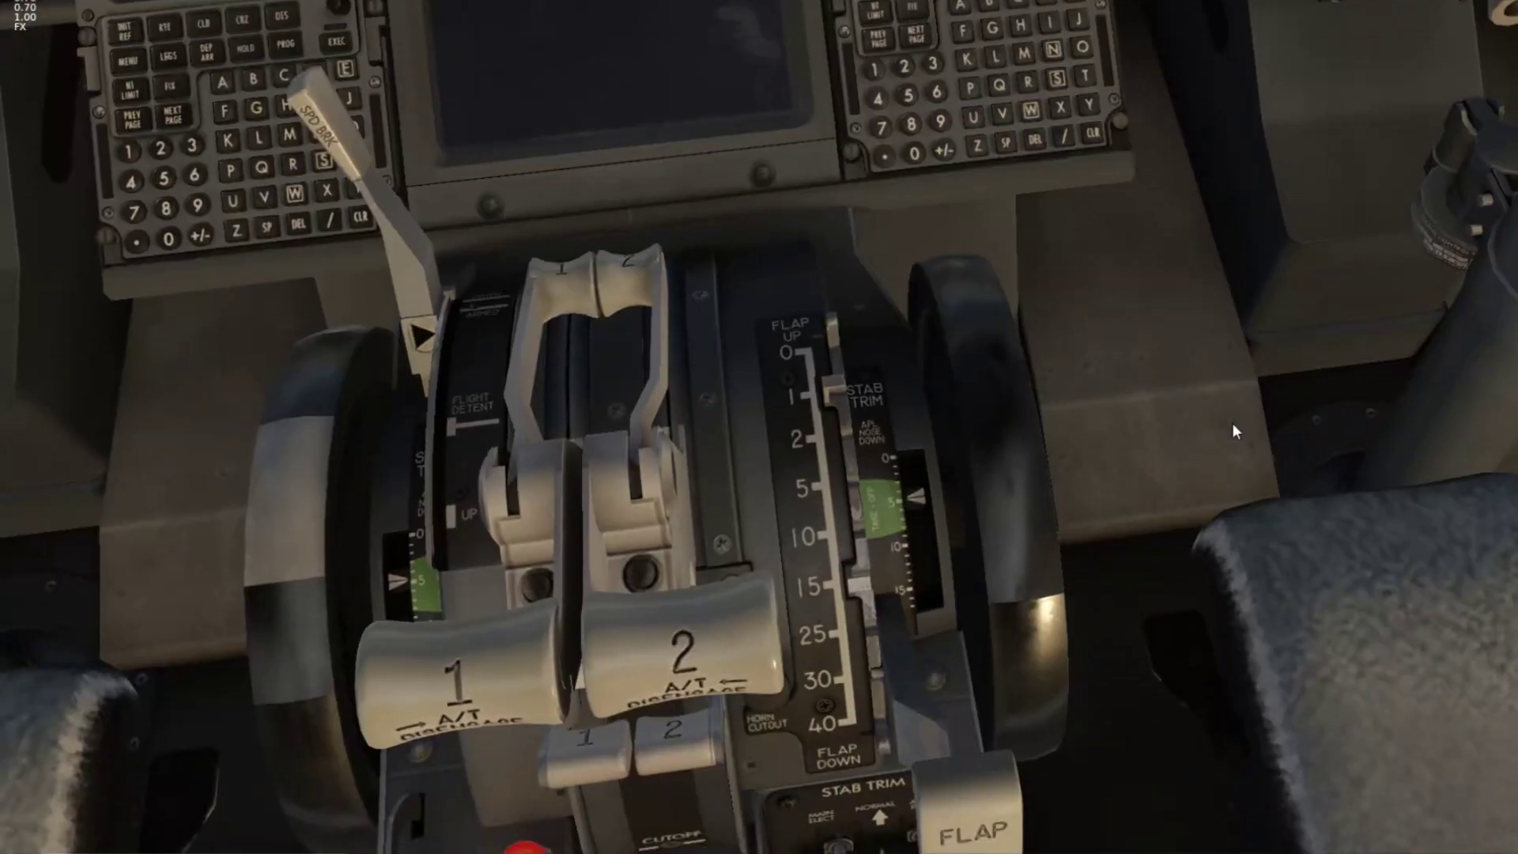
Try out the flap and landing gear commands in the cockpit, checking them against VoiceAttack's recognition log
key(1)
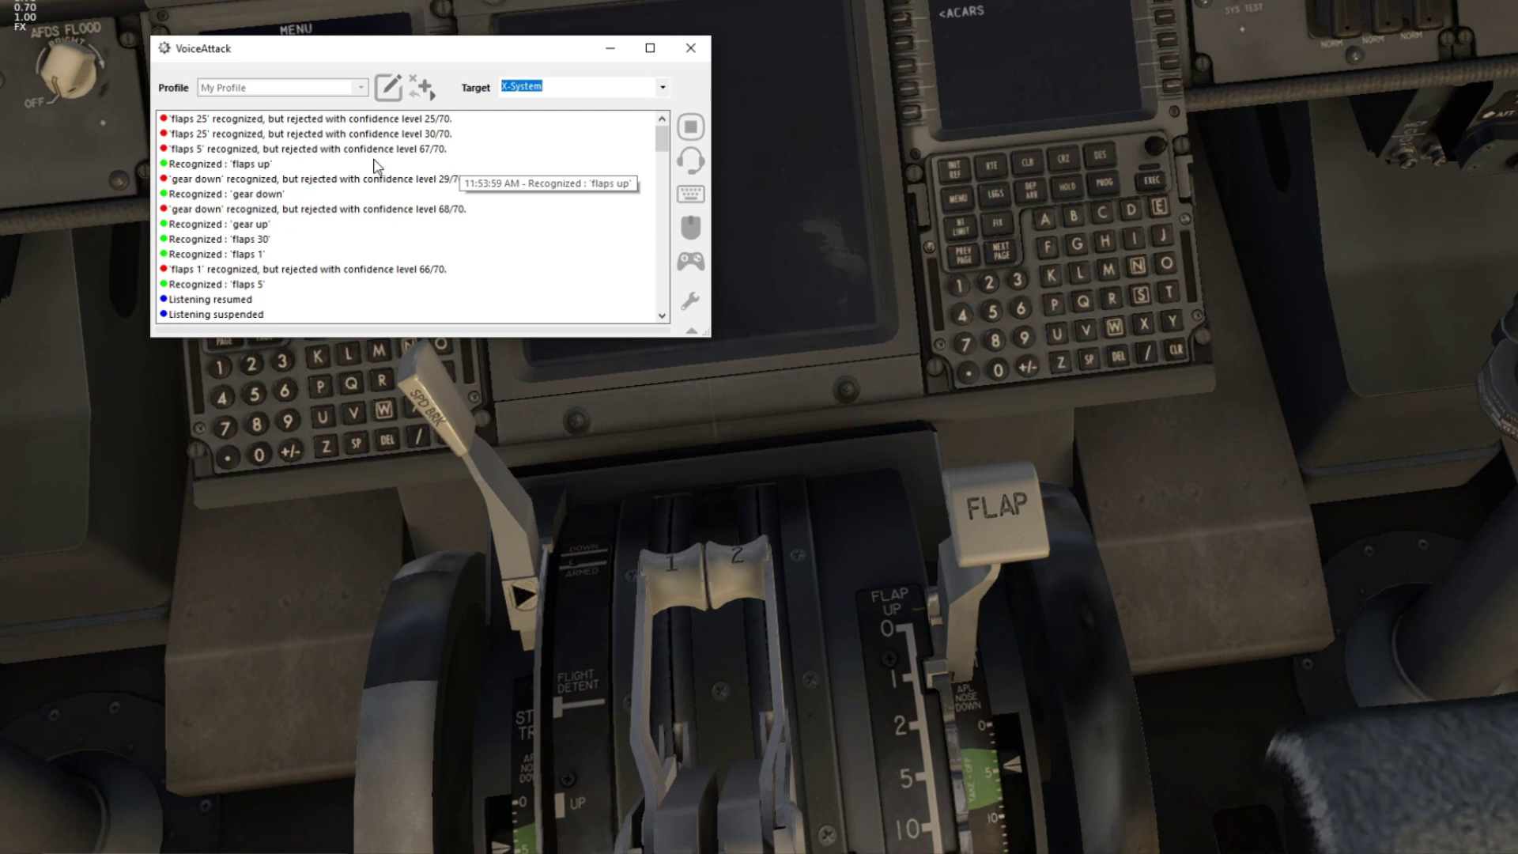
click(453, 162)
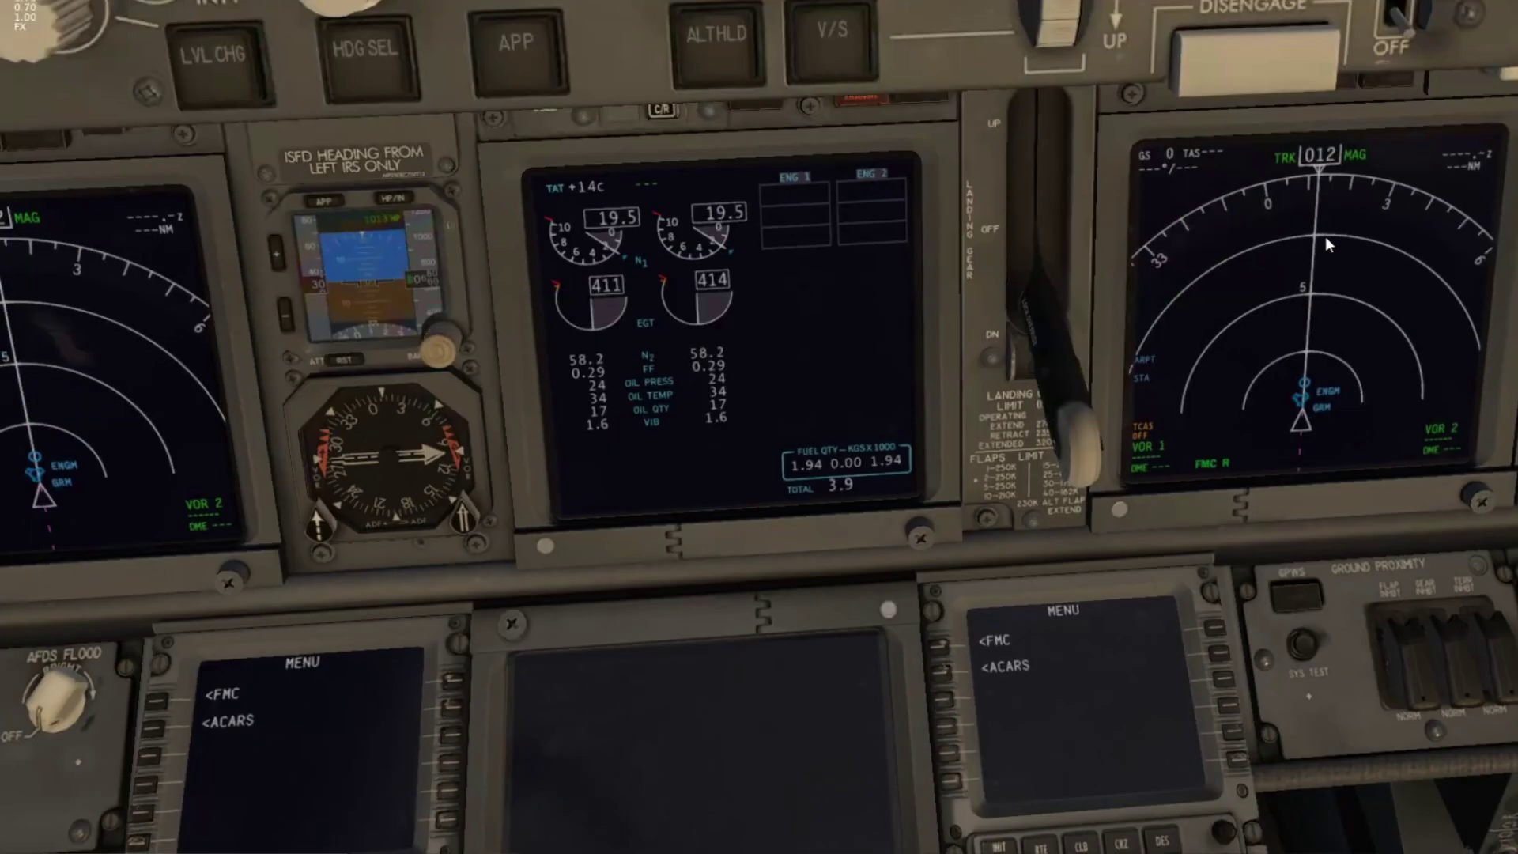
key(g)
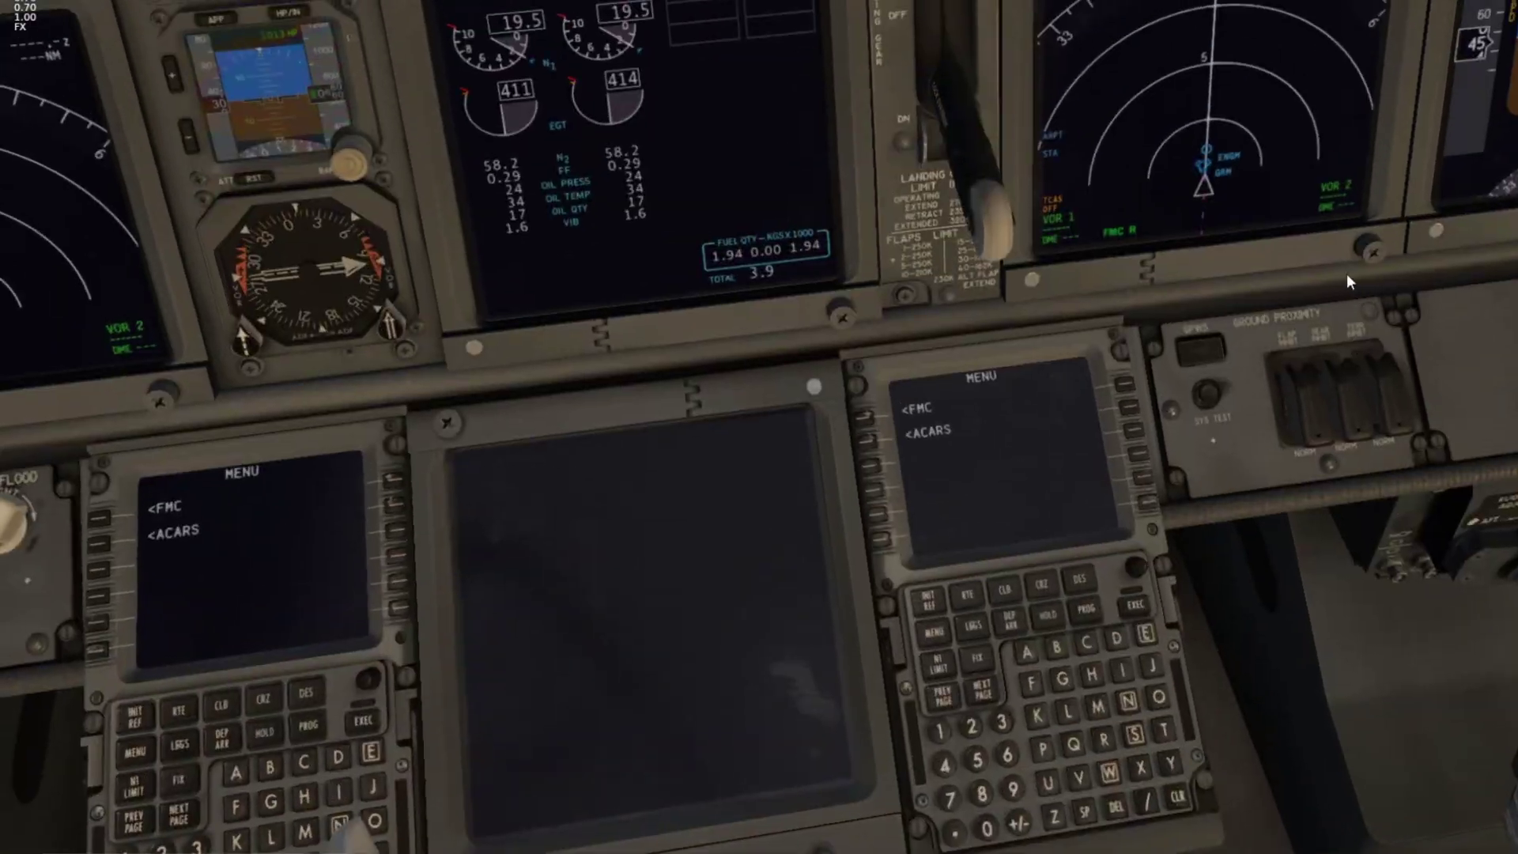
key(Up)
key(Down)
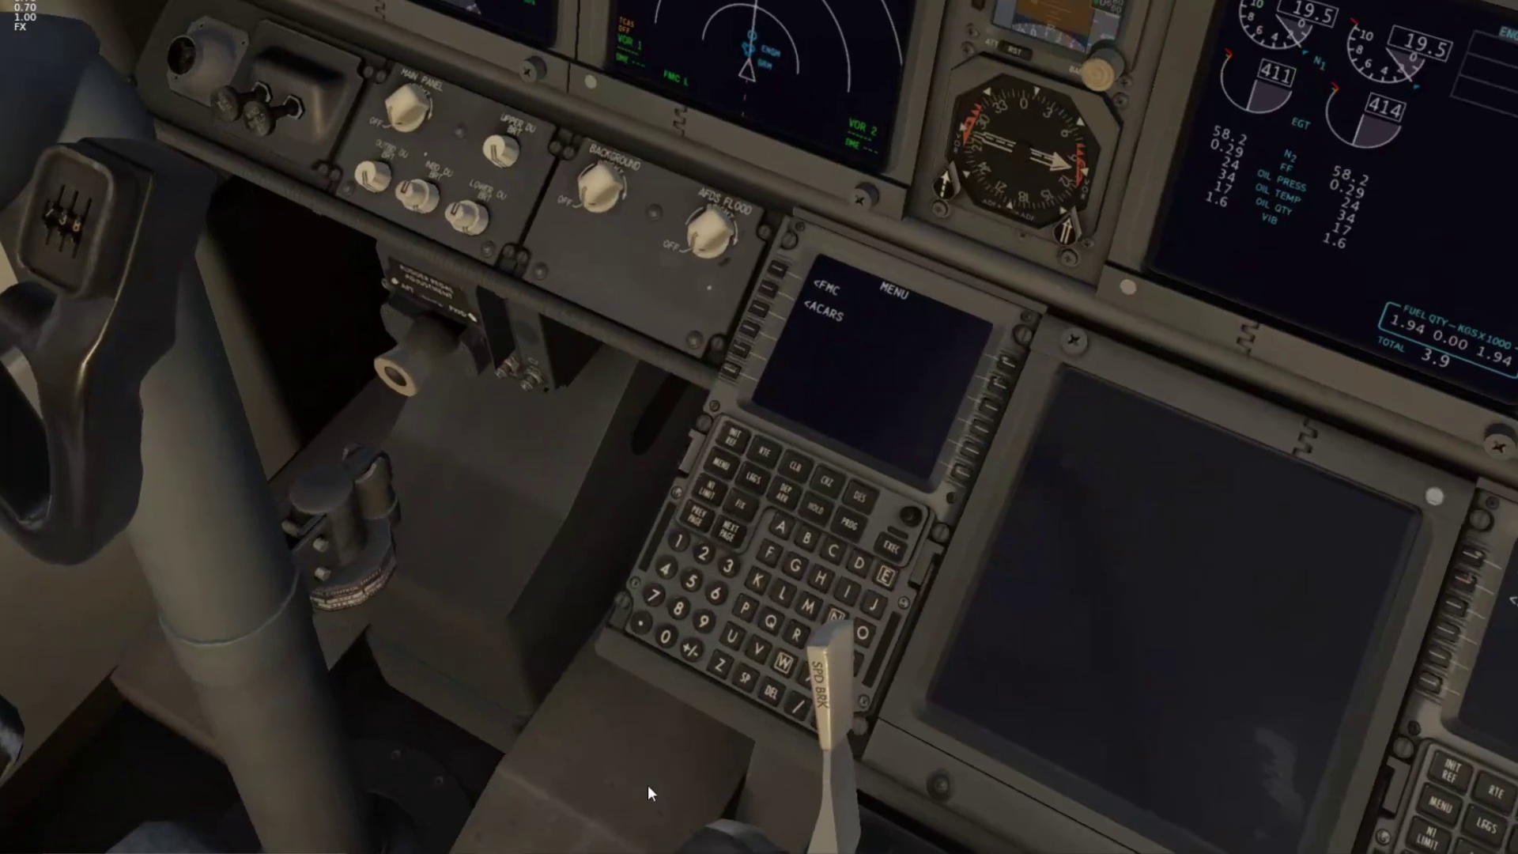
Bring up VoiceAttack, move its window over the centre instrument panel and demonstrate toggling its listening, leaving it suspended
click(632, 822)
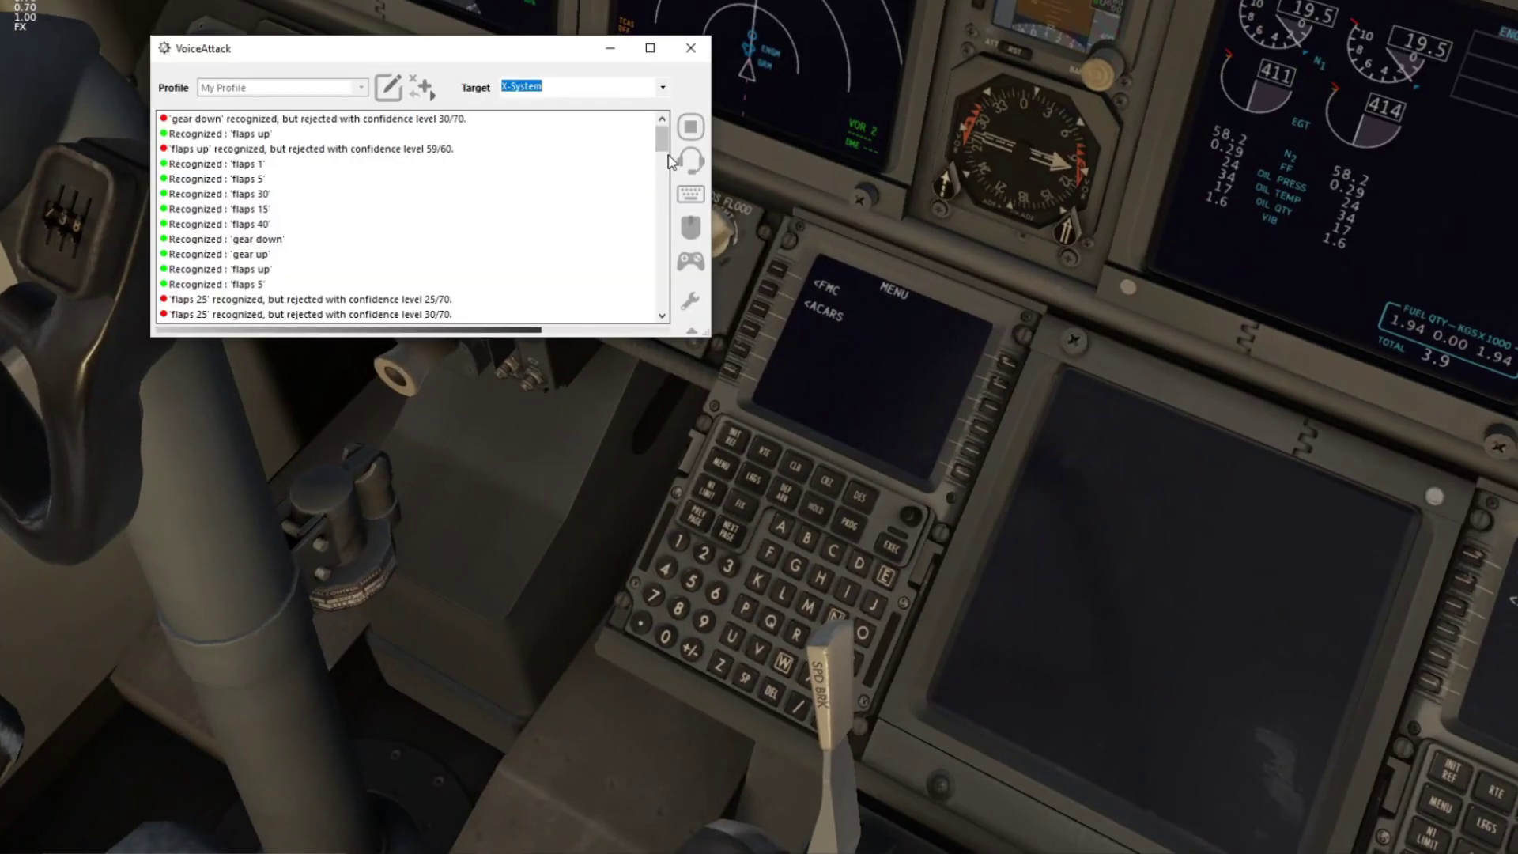
drag(408, 59, 988, 104)
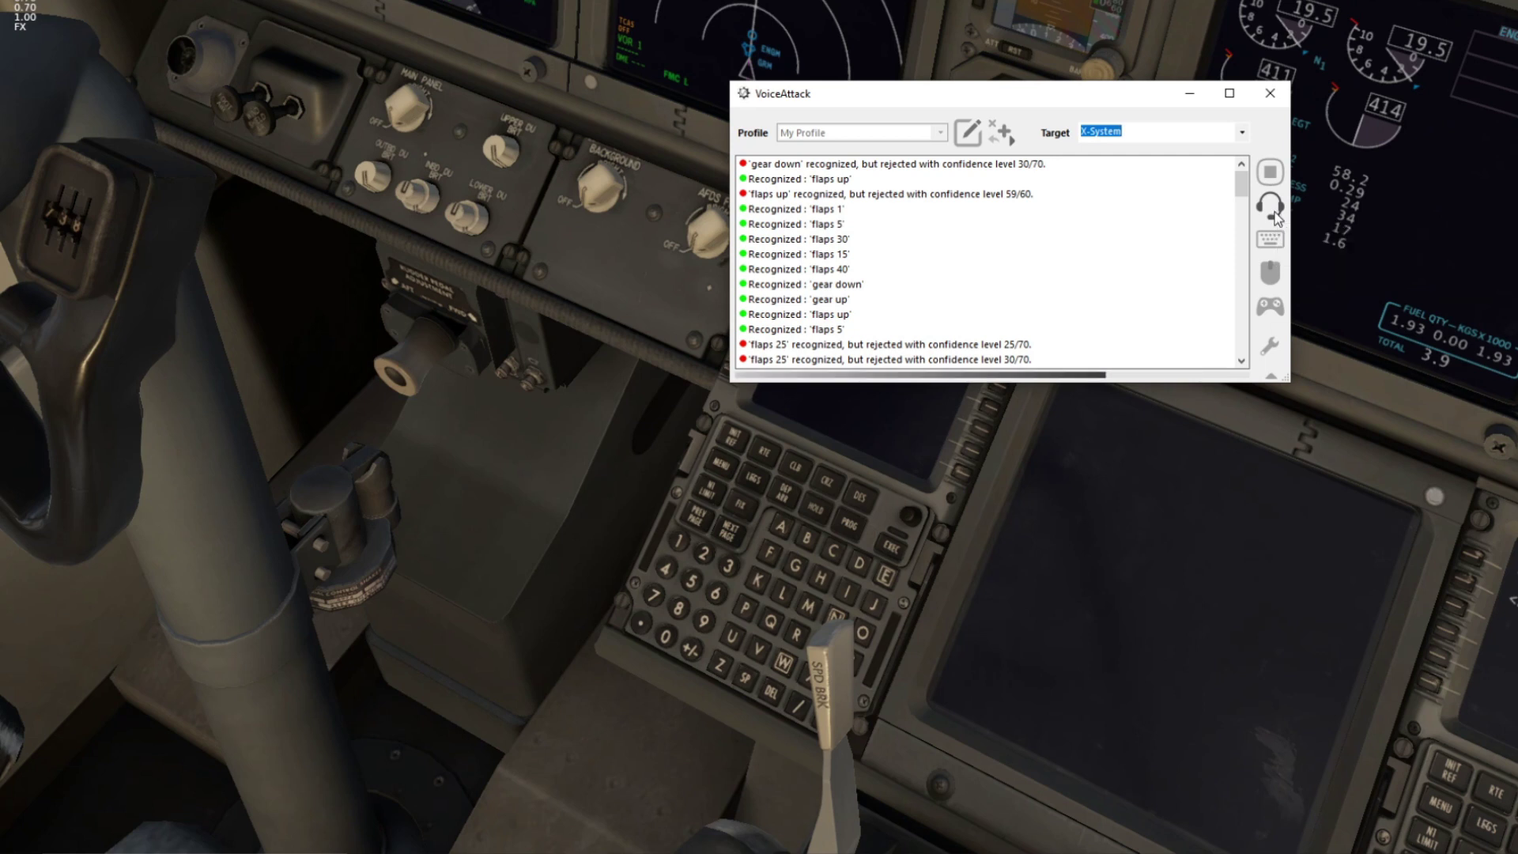
click(1274, 214)
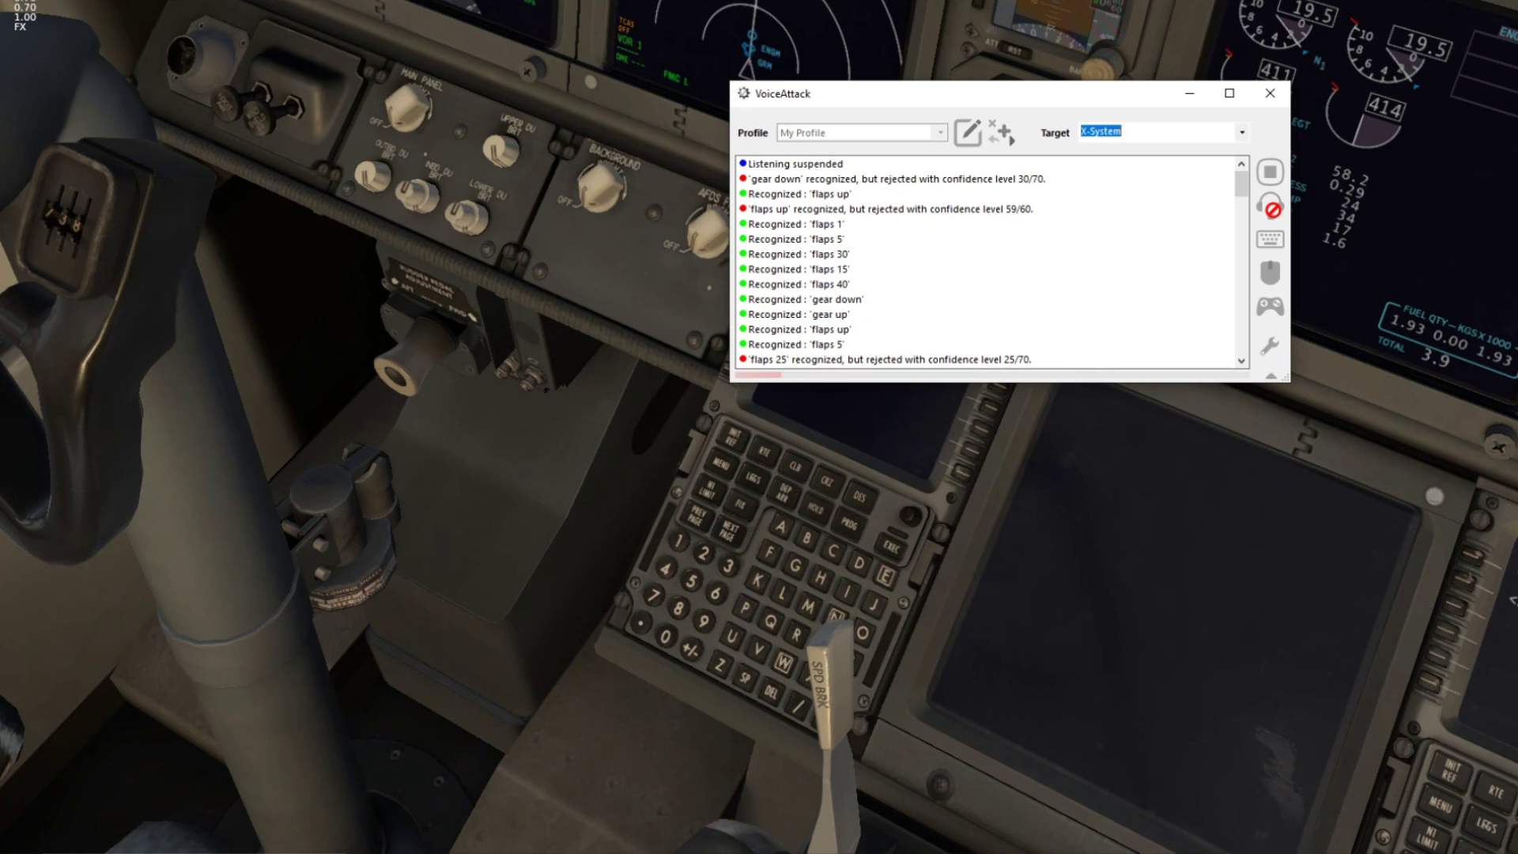
click(1269, 208)
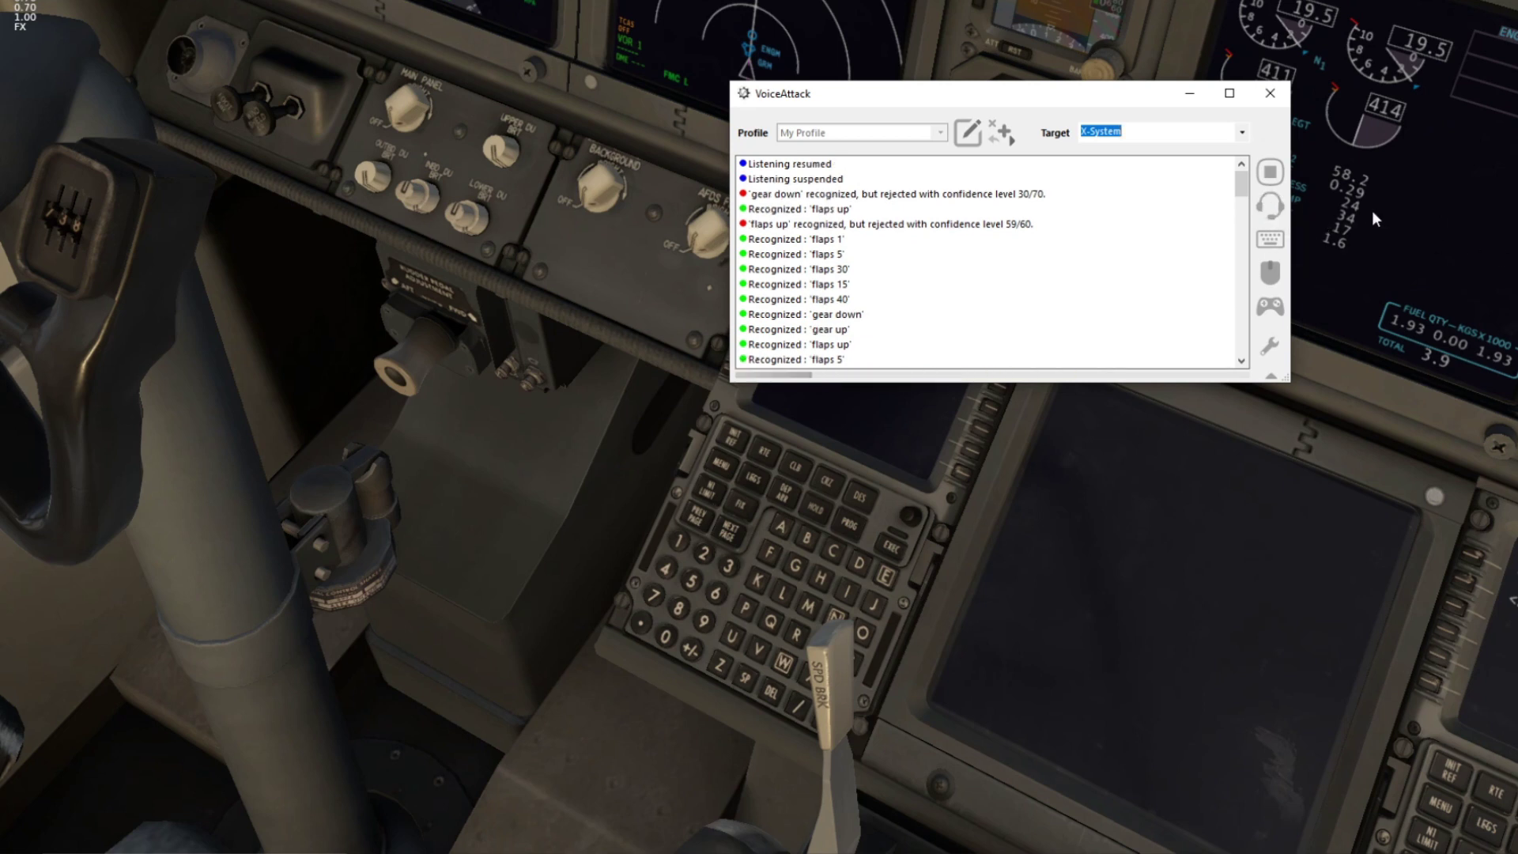
click(1267, 209)
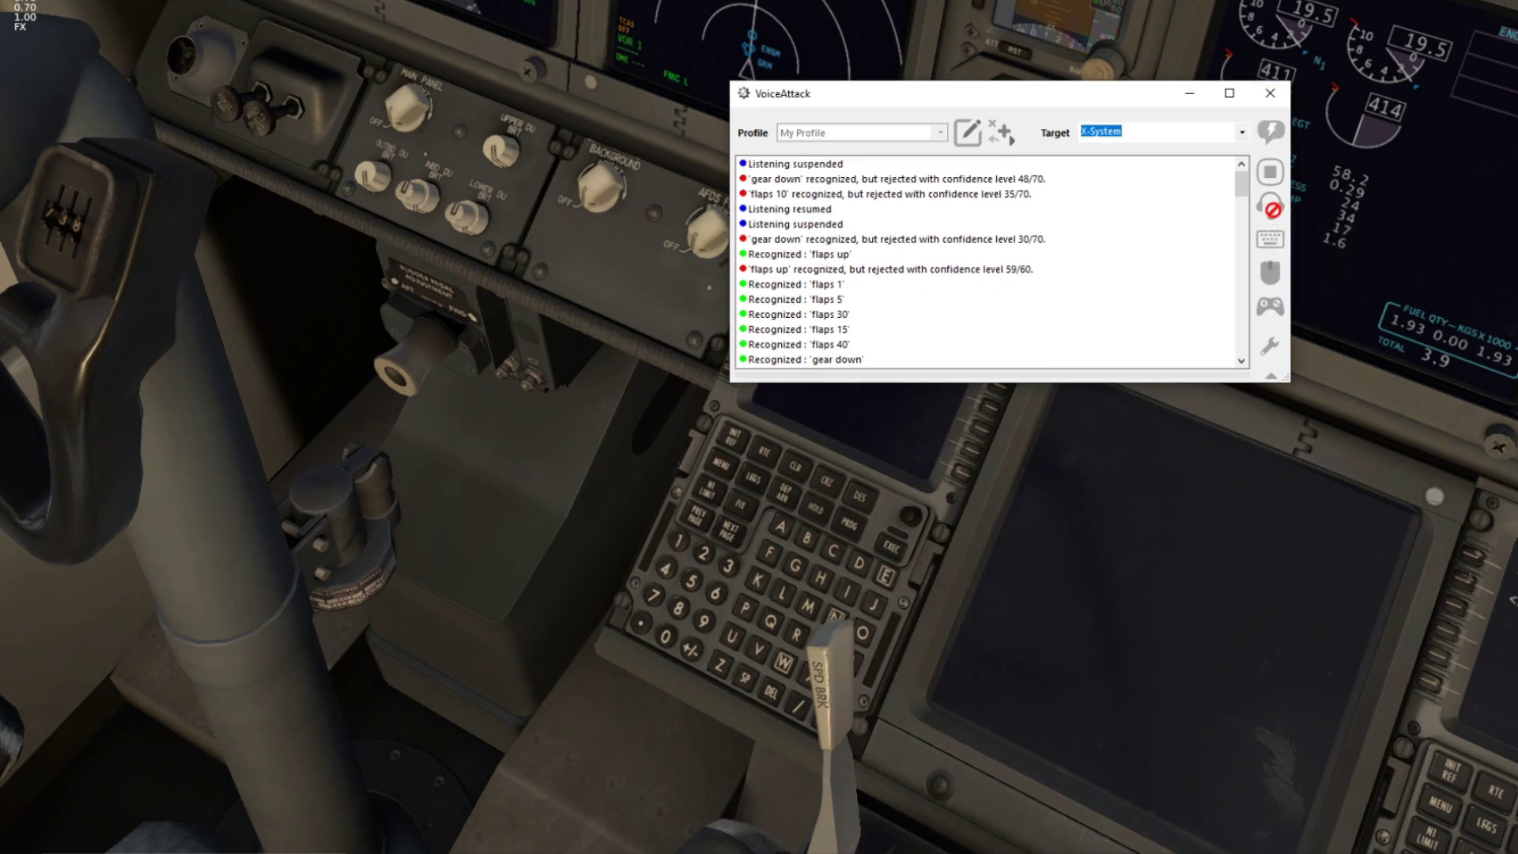
Return to the simulator and look over the autopilot panel, the runway ahead and the flap lever
key(alt+Tab)
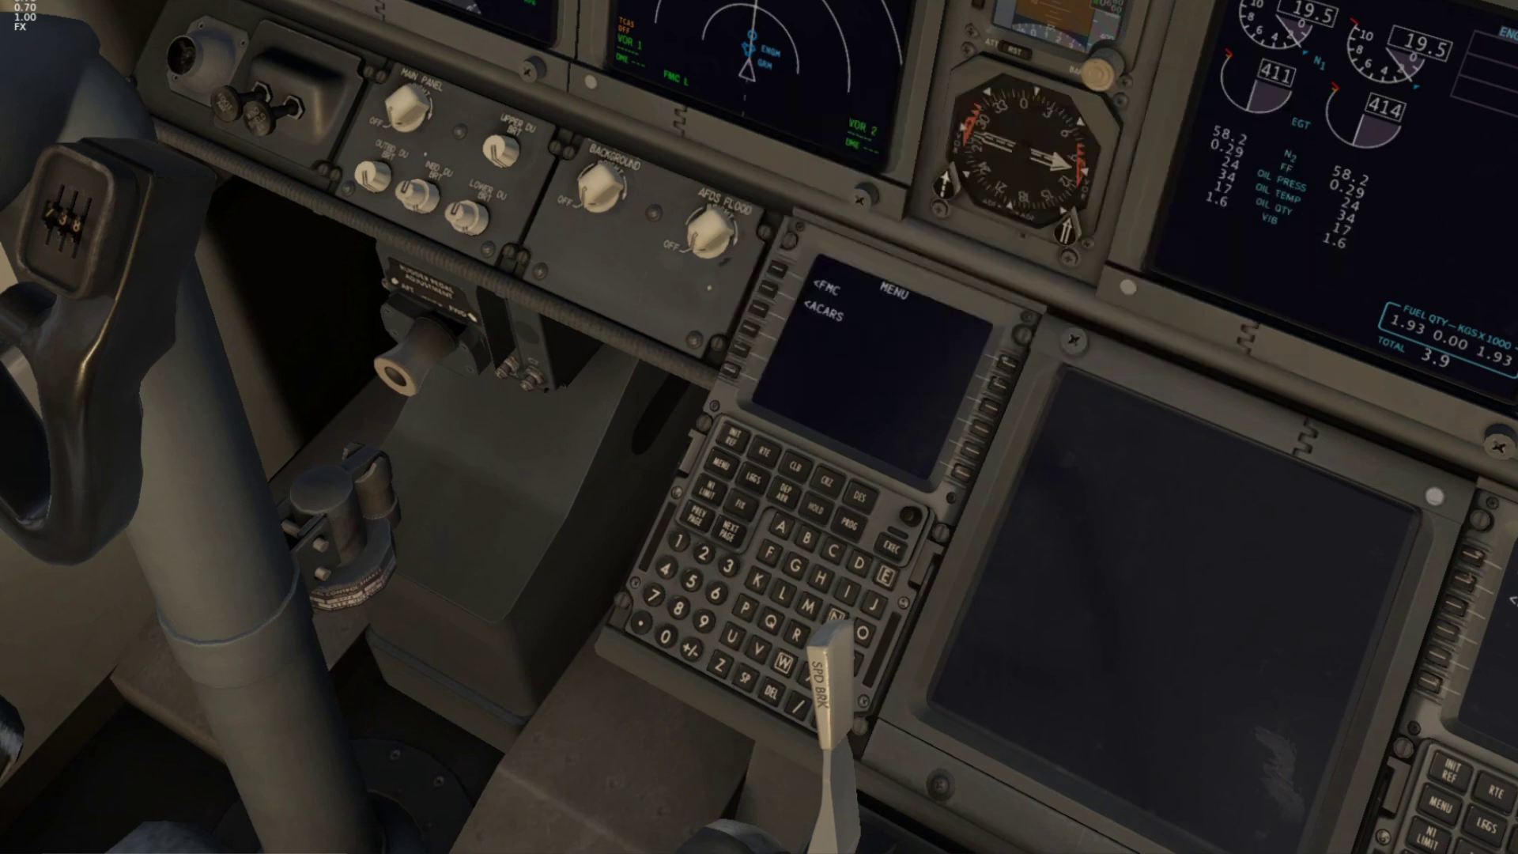
key(ctrl+KP_1)
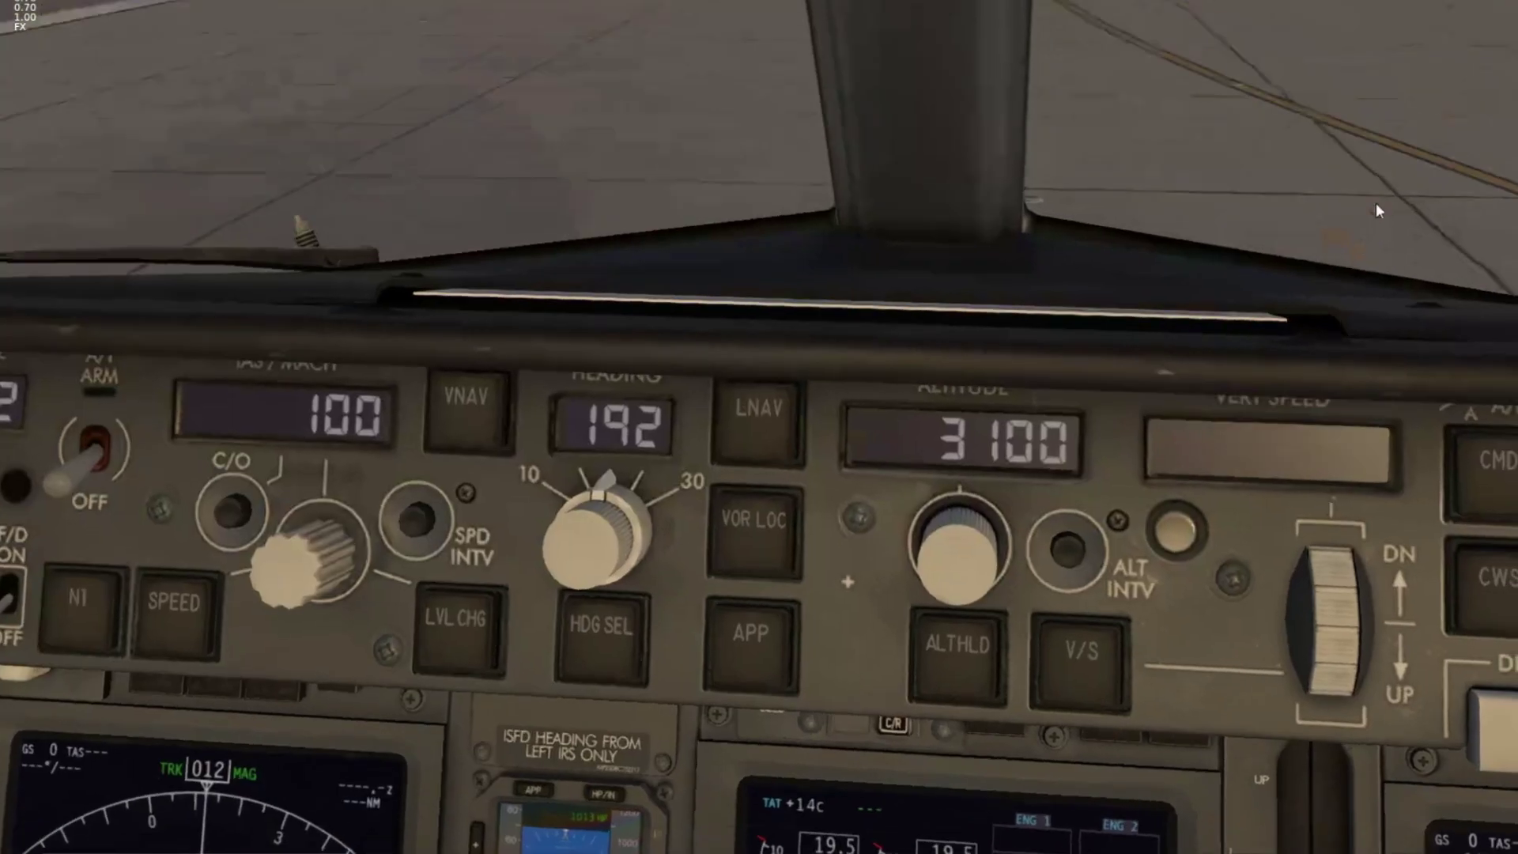
key(ctrl+KP_8)
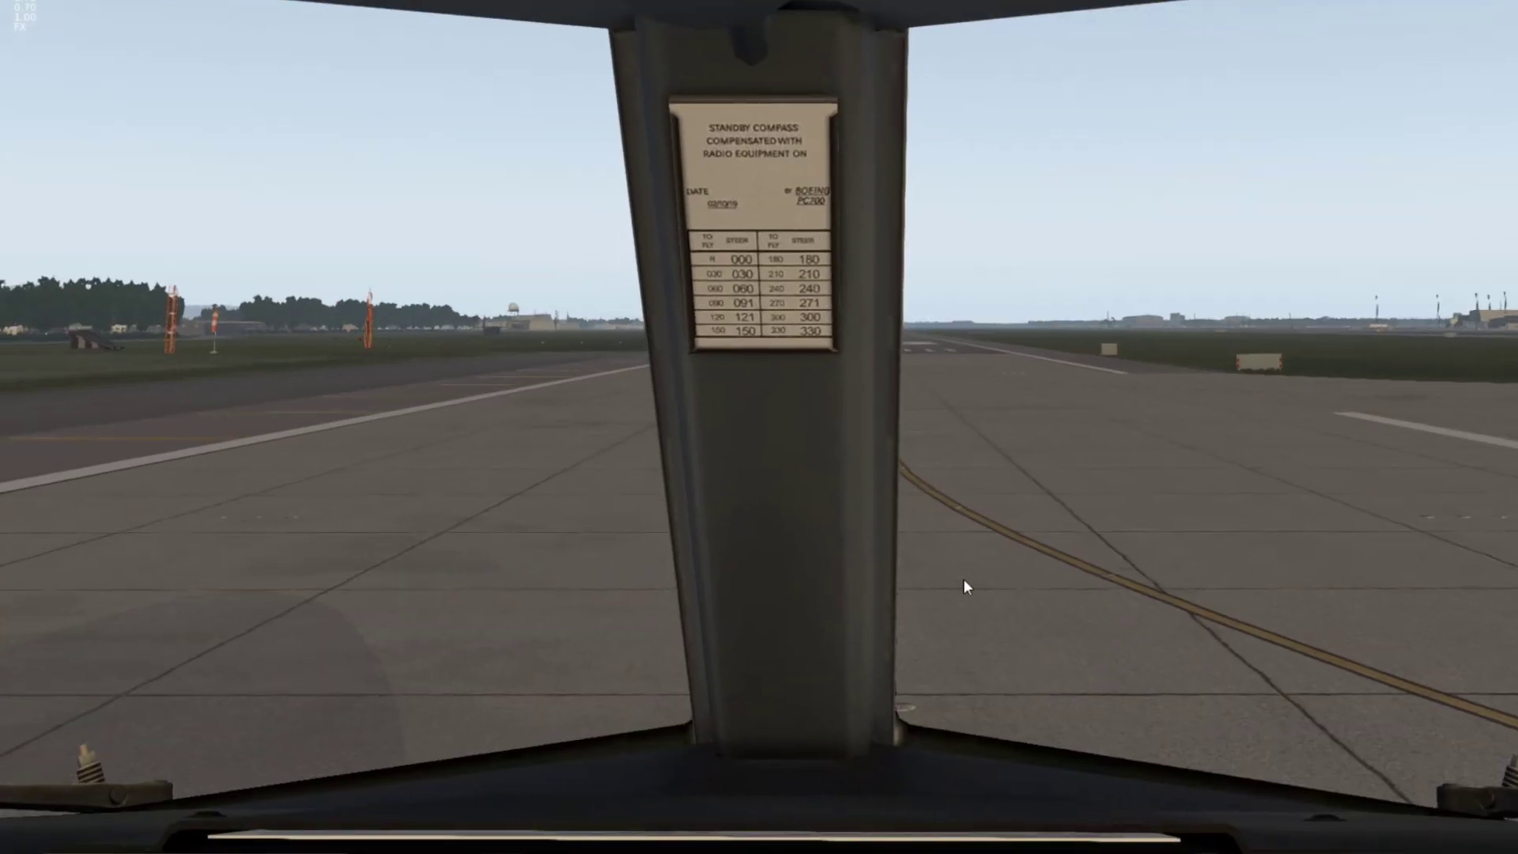
key(ctrl+KP_2)
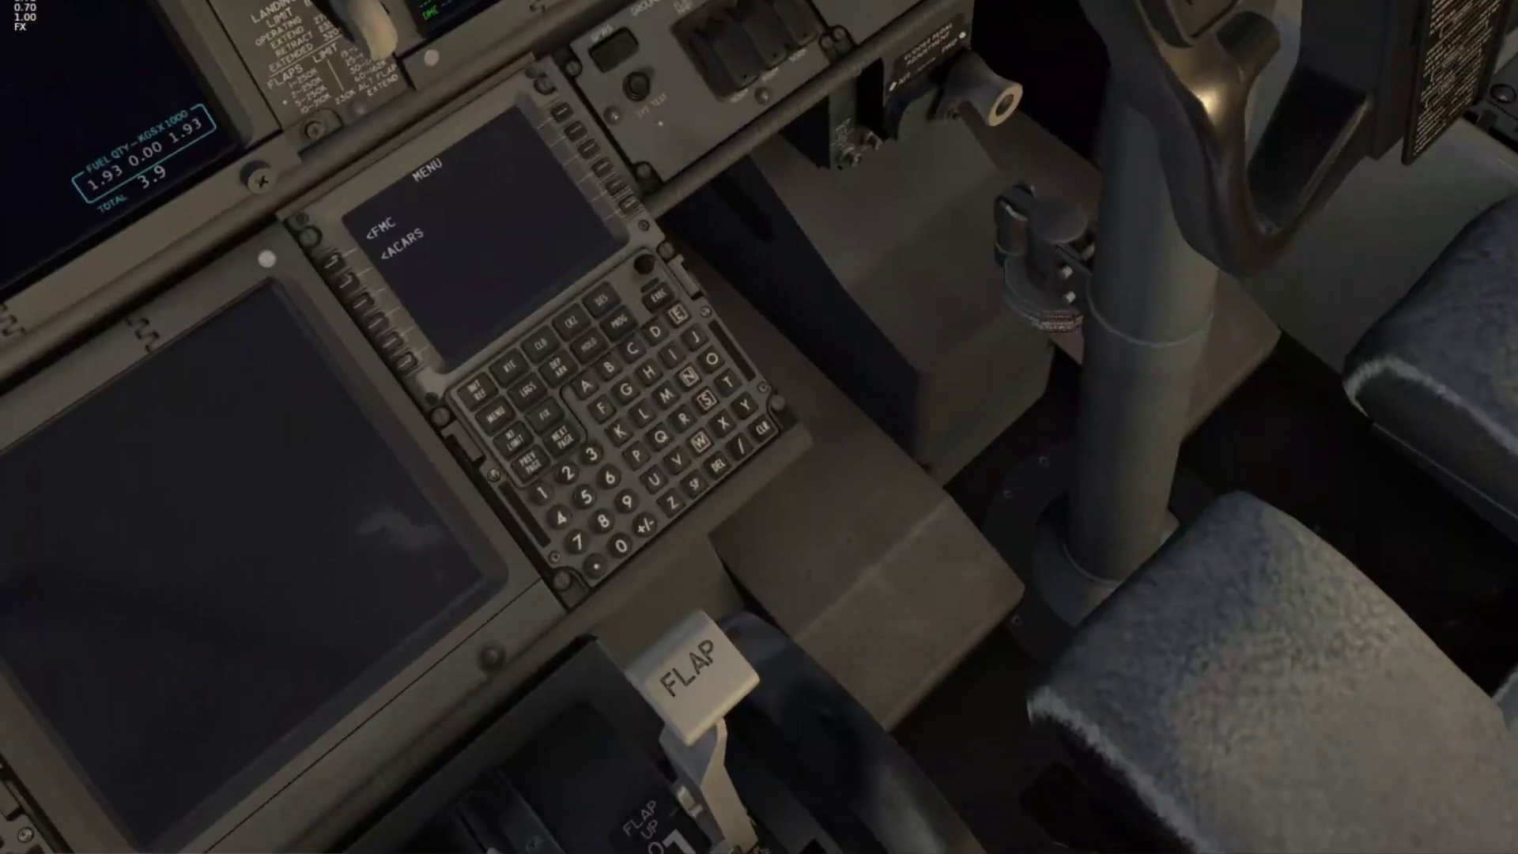
key(ctrl+KP_2)
Minimize VoiceAttack, alternate between the radio pedestal and forward cockpit views, and bring VoiceAttack back up
key(alt+Tab)
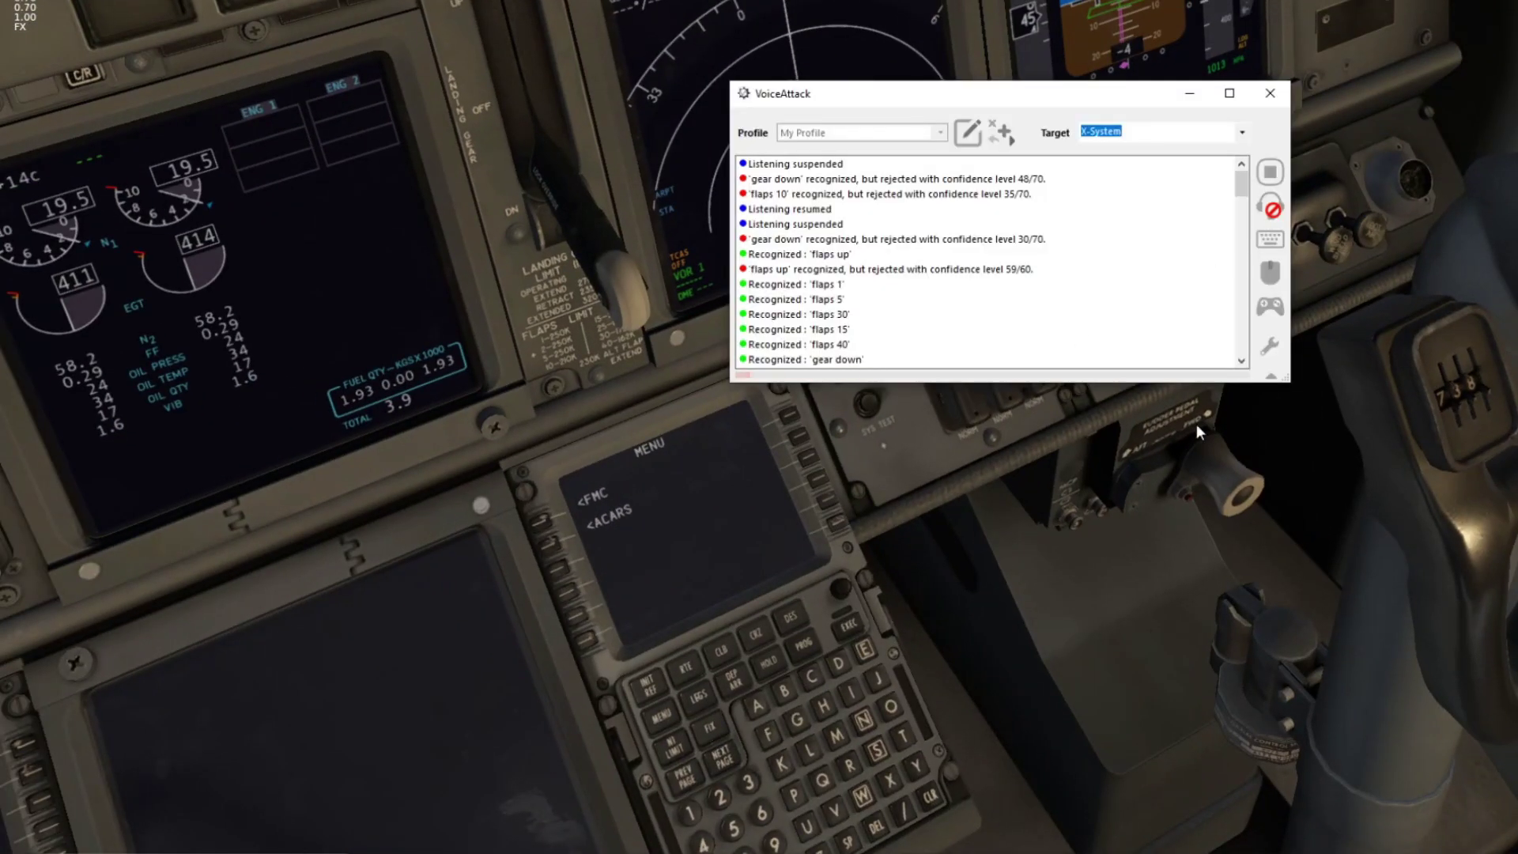
click(1192, 100)
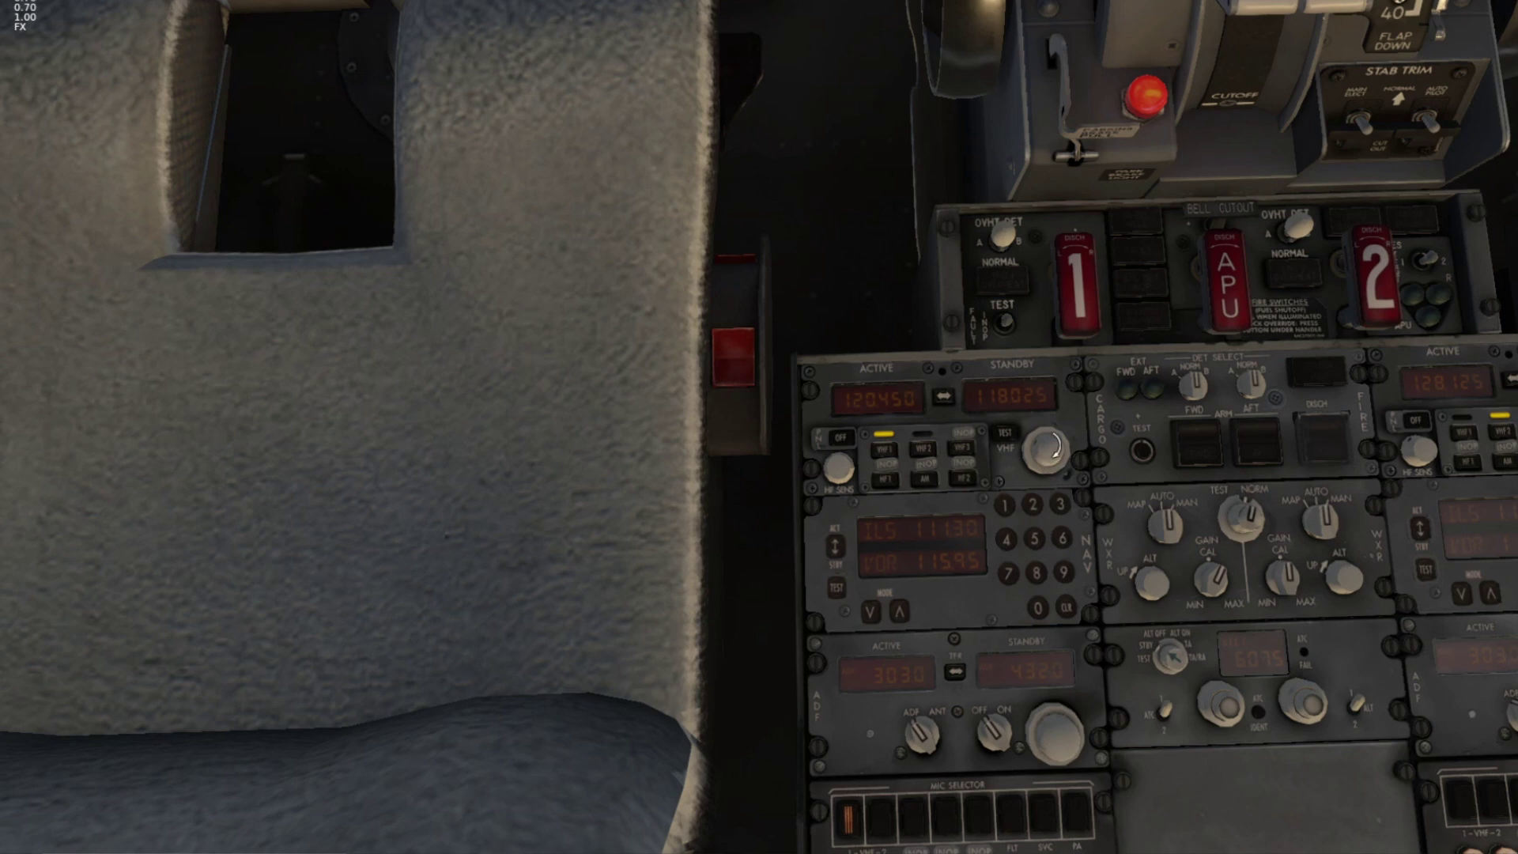
key(shift+9)
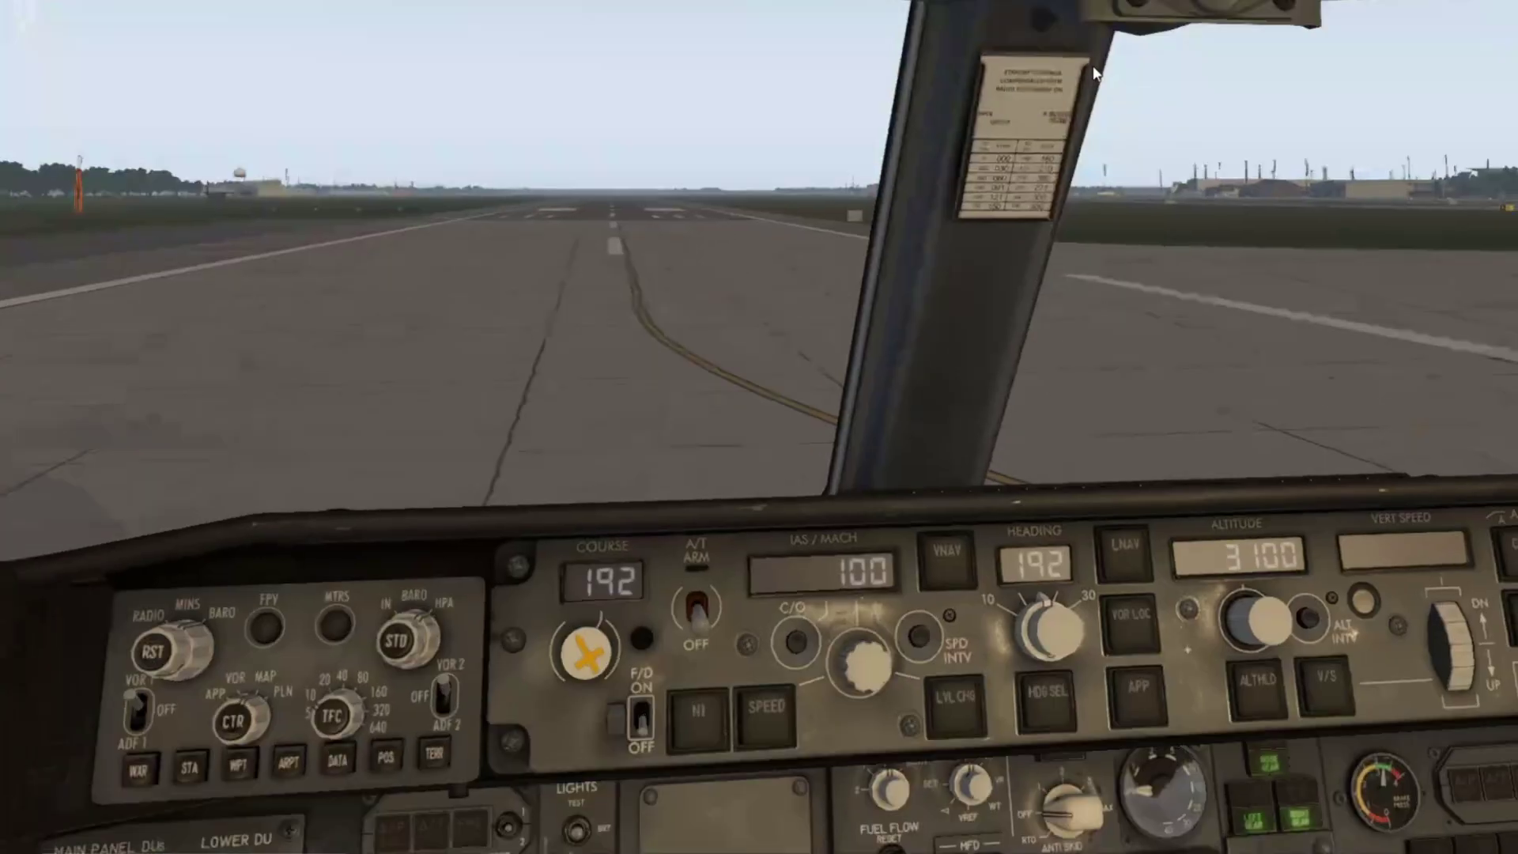
key(shift+8)
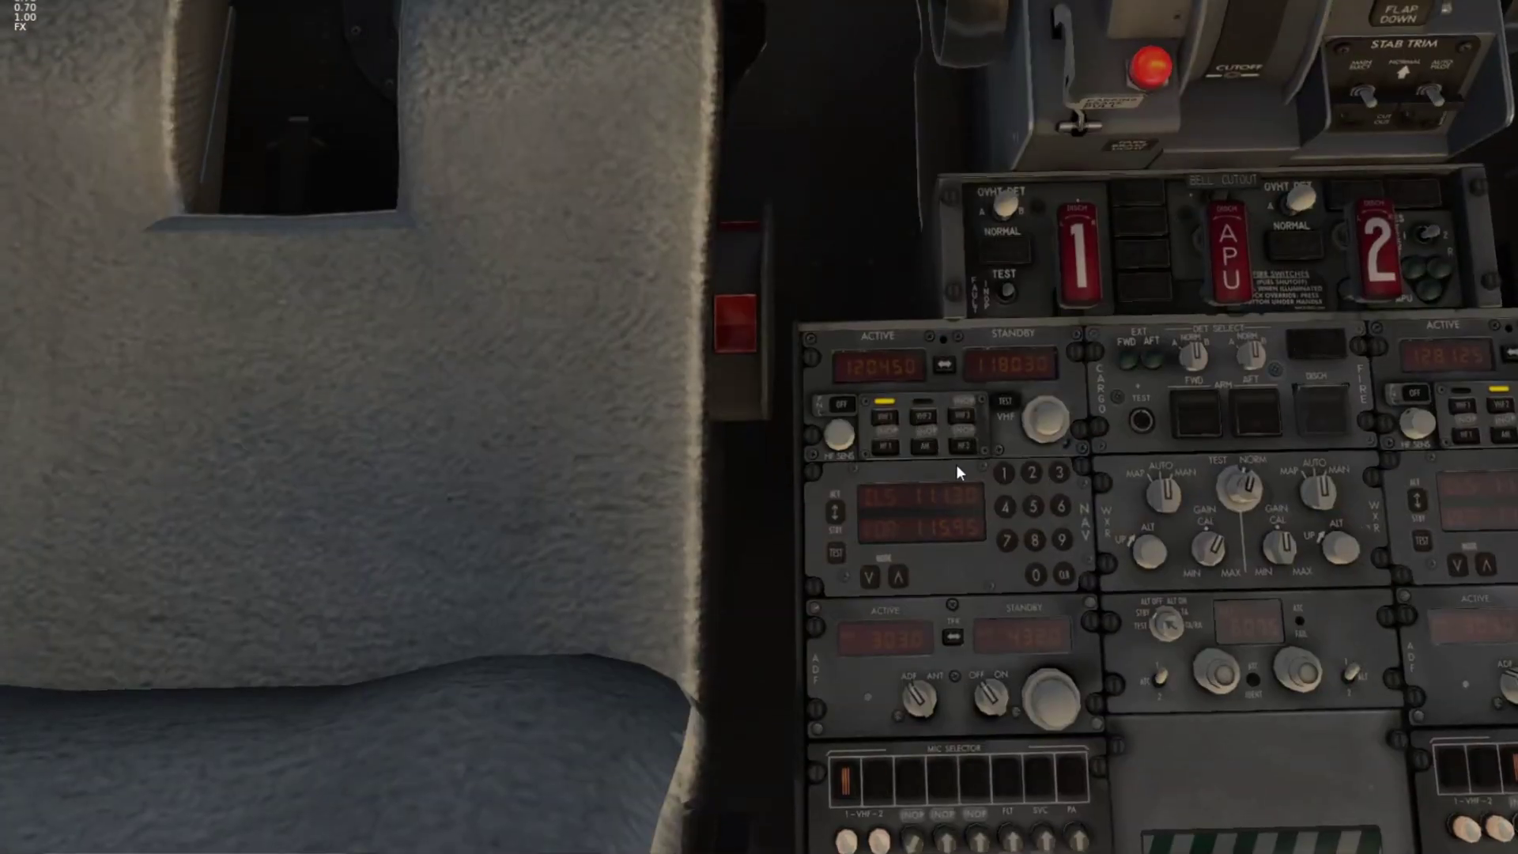
key(shift+9)
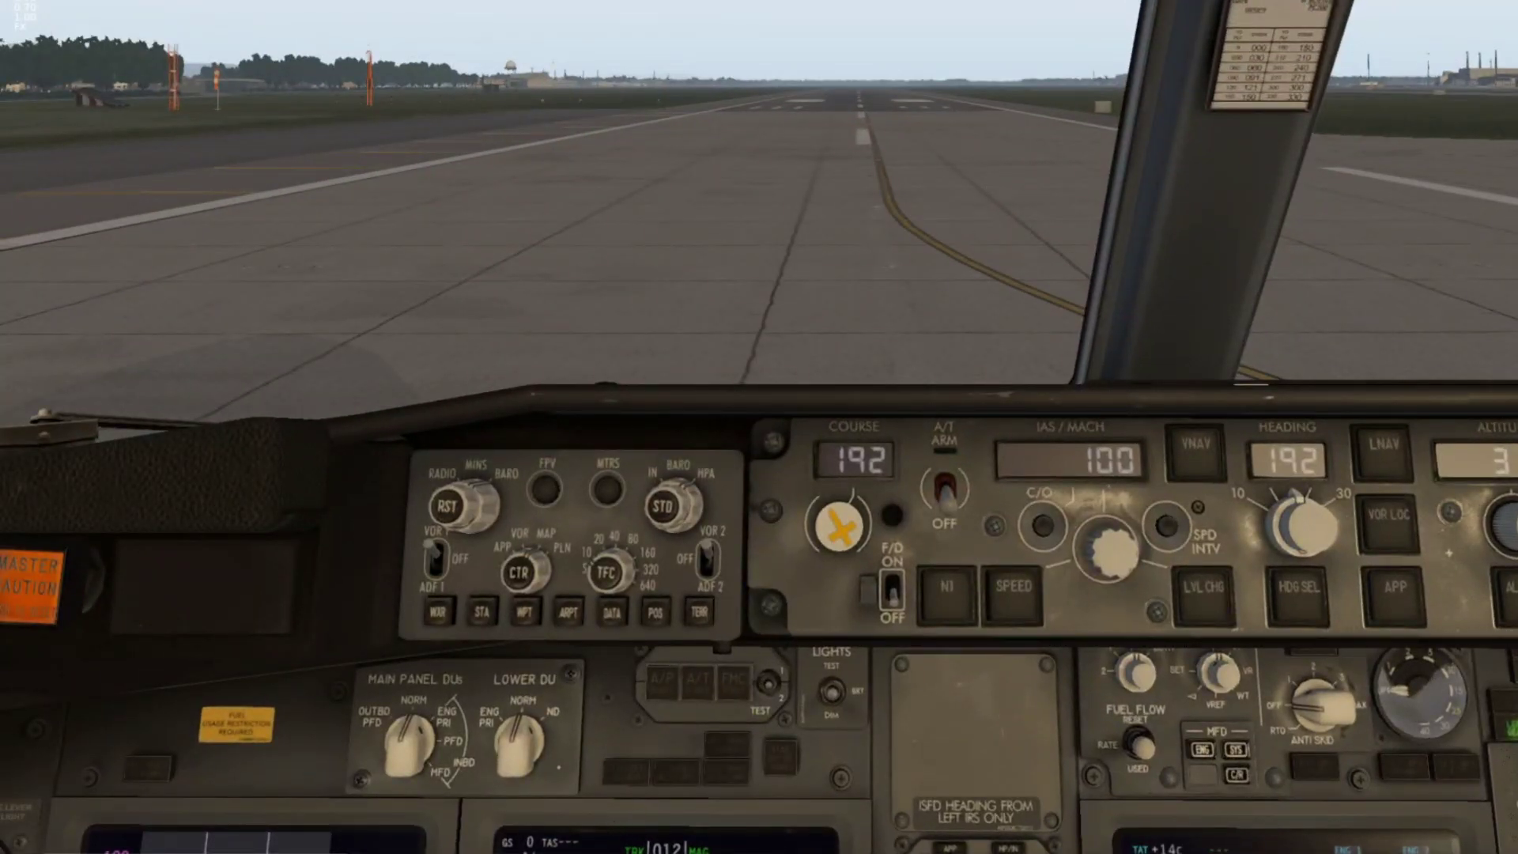
key(alt+Tab)
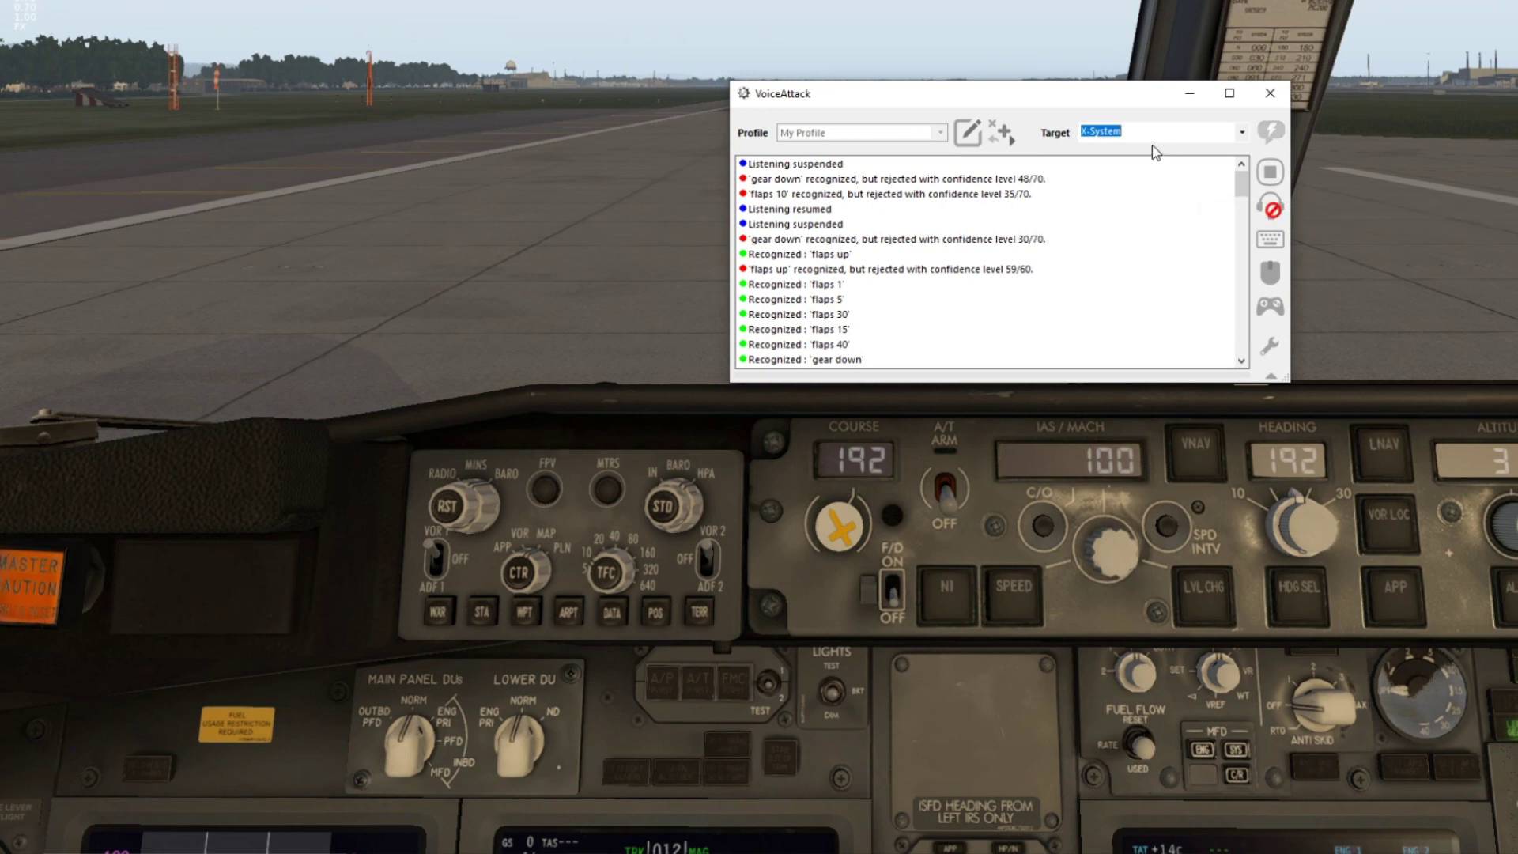